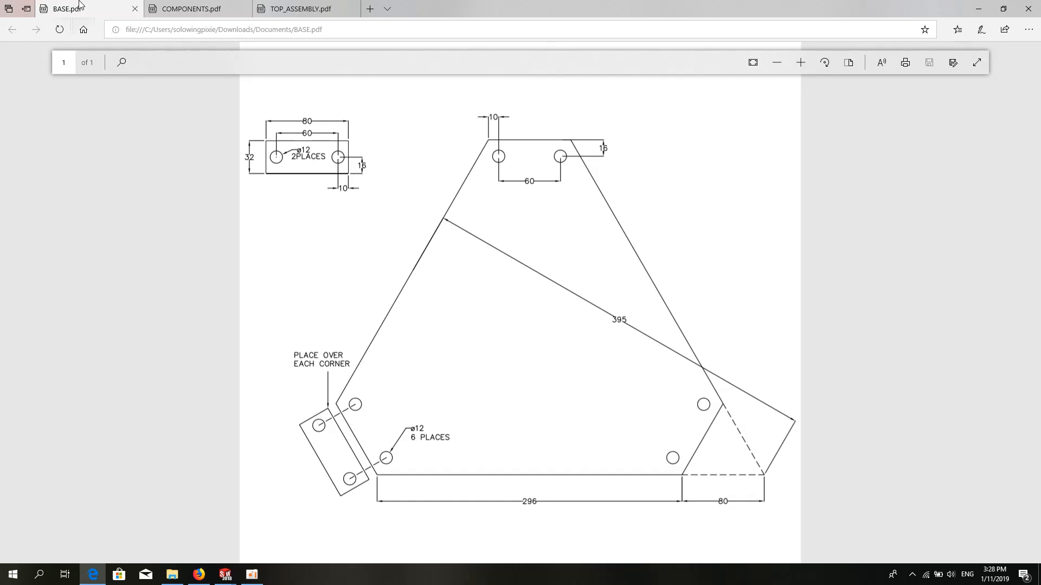
# Compare the dimensions of the top-assembly piece with the base plate in TOP_ASSEMBLY.pdf and BASE.pdf
pyautogui.click(280, 6)
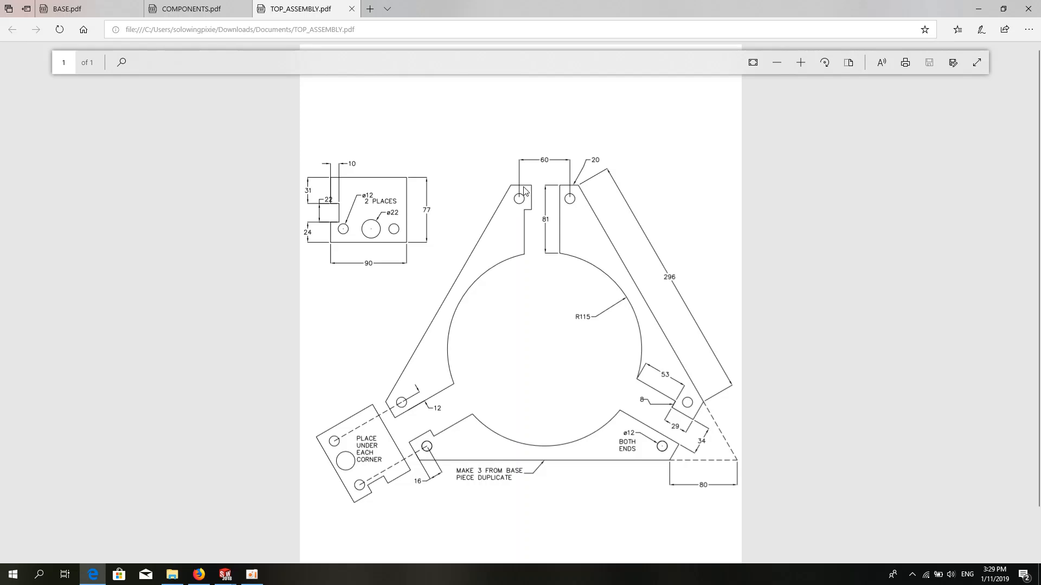
pyautogui.click(102, 6)
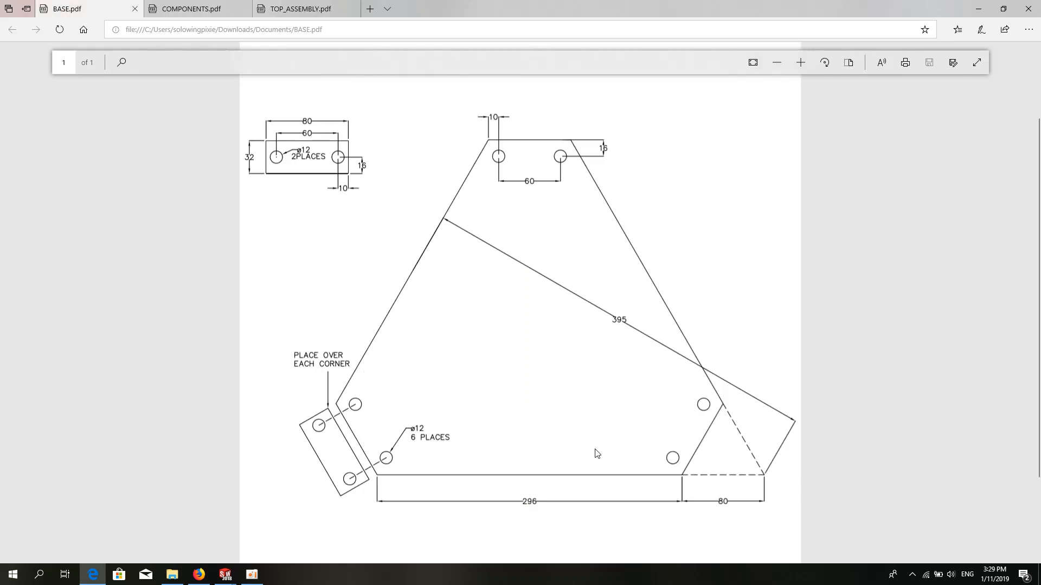
pyautogui.click(316, 4)
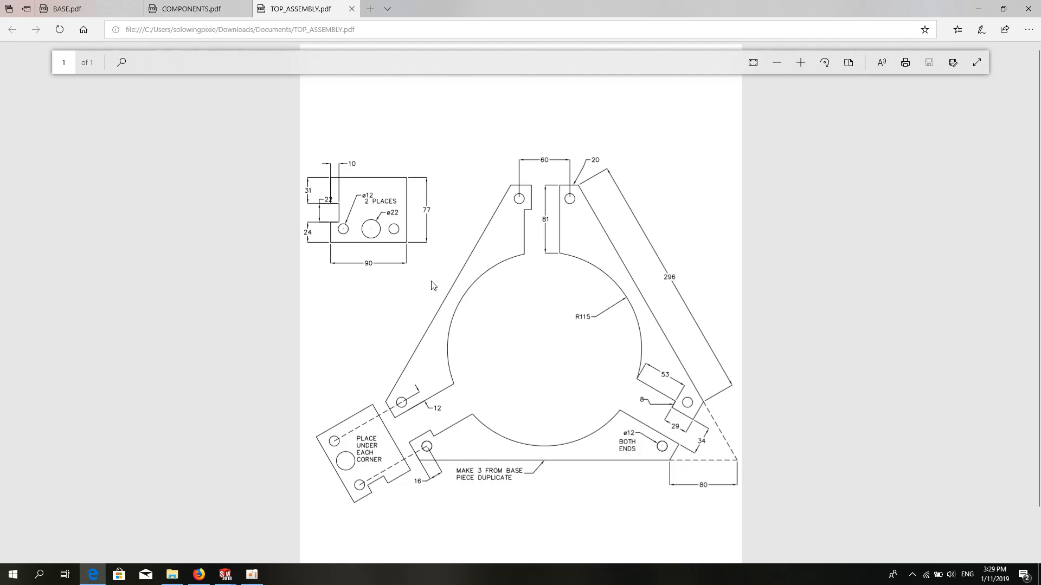
pyautogui.click(63, 6)
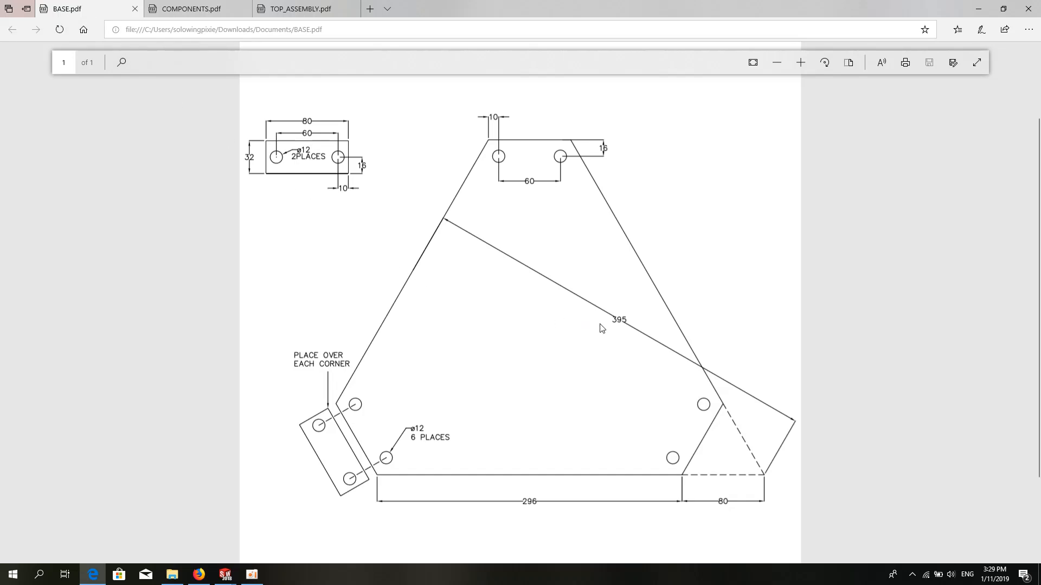
pyautogui.click(302, 4)
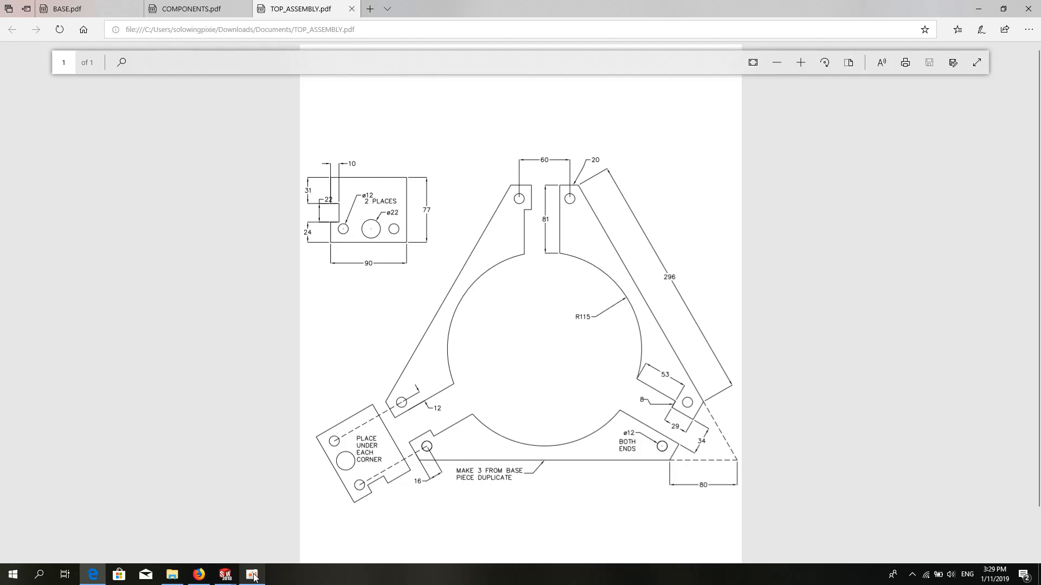
# Switch to SOLIDWORKS, minimize the open block part, and create a new part document
pyautogui.moveTo(225, 574)
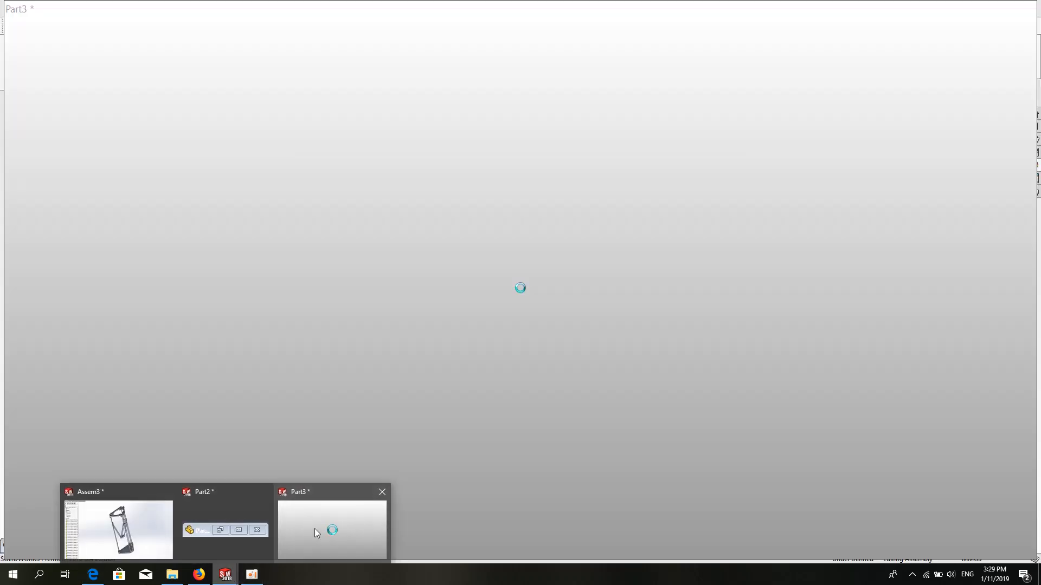
pyautogui.click(315, 528)
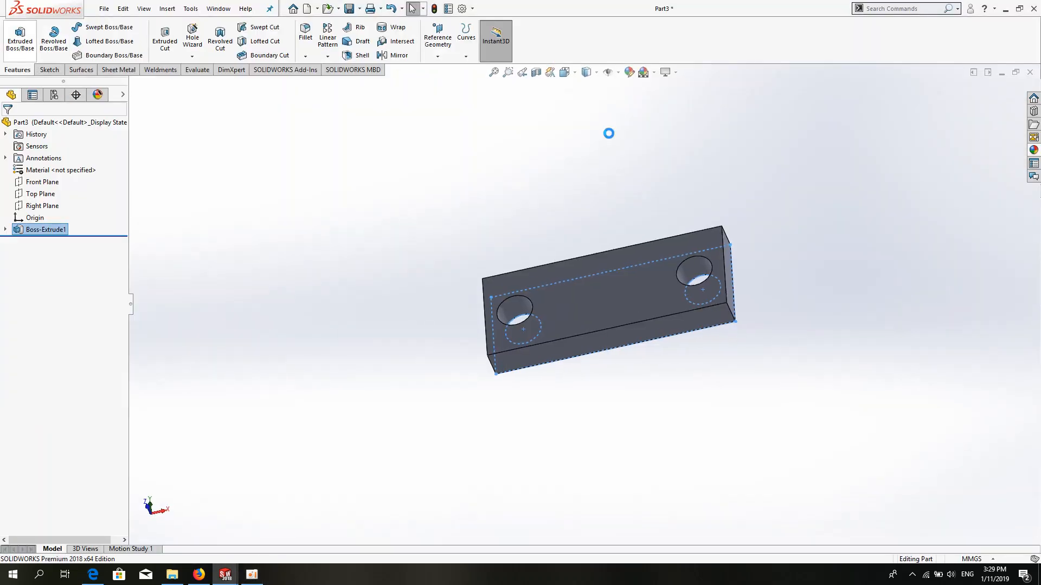
pyautogui.click(1001, 72)
pyautogui.click(103, 8)
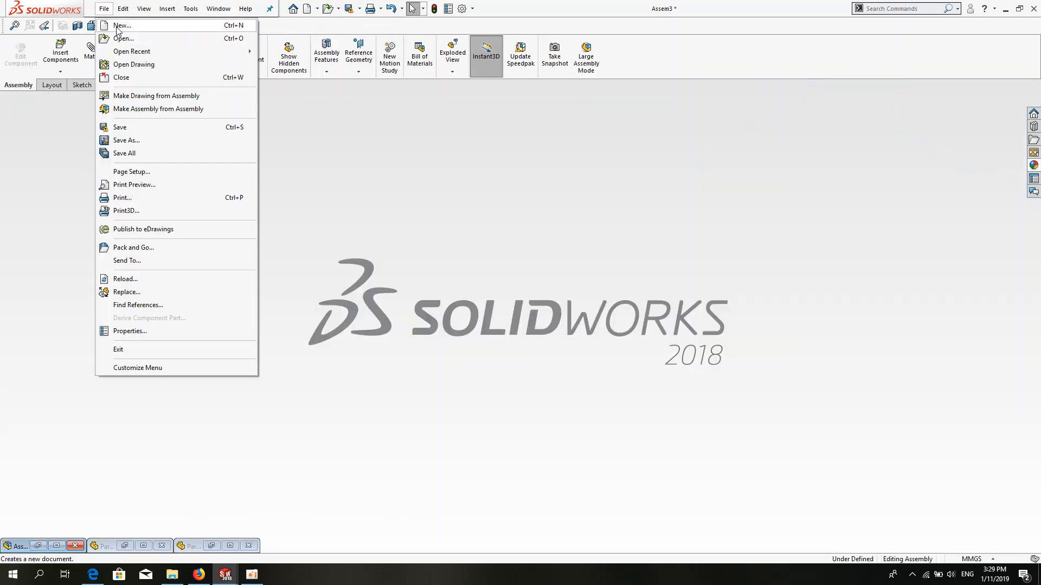
pyautogui.click(116, 24)
pyautogui.doubleClick(255, 281)
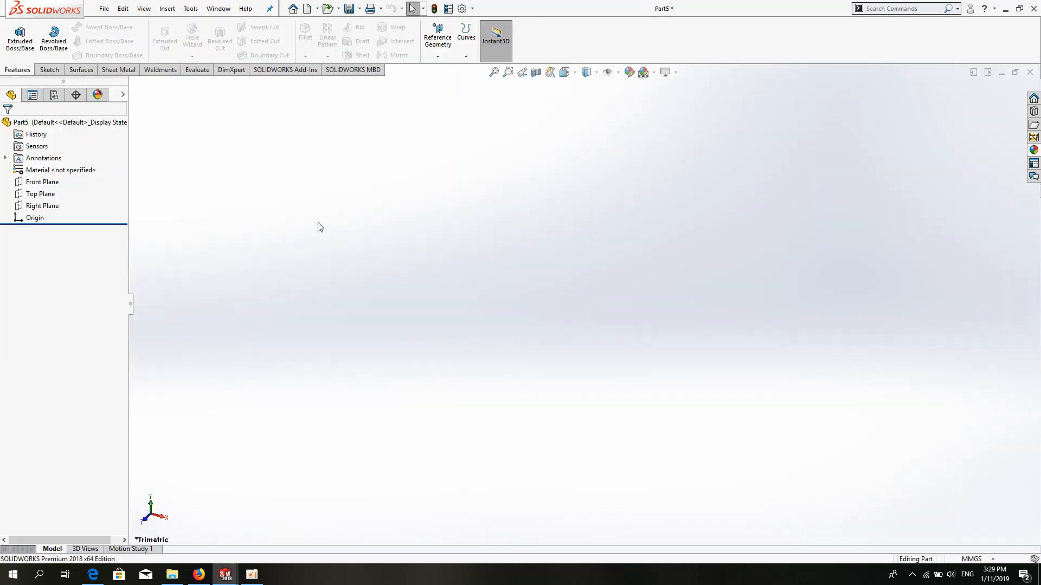
# On the Front Plane, sketch a three-sided polygon centred on the origin, one vertex straight up, with an inscribed circle about 53 mm in diameter
pyautogui.click(48, 69)
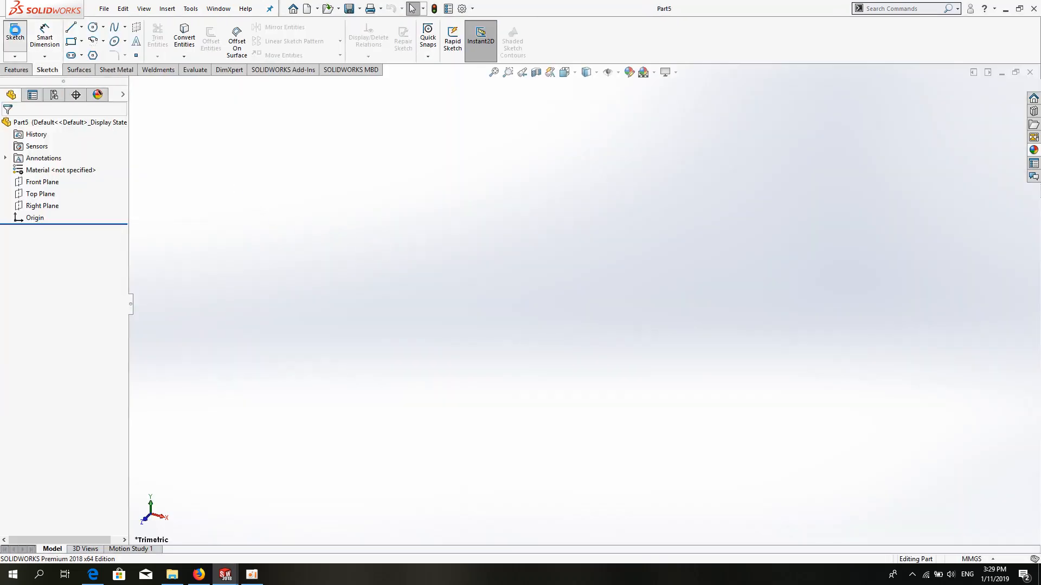
pyautogui.click(15, 36)
pyautogui.click(457, 171)
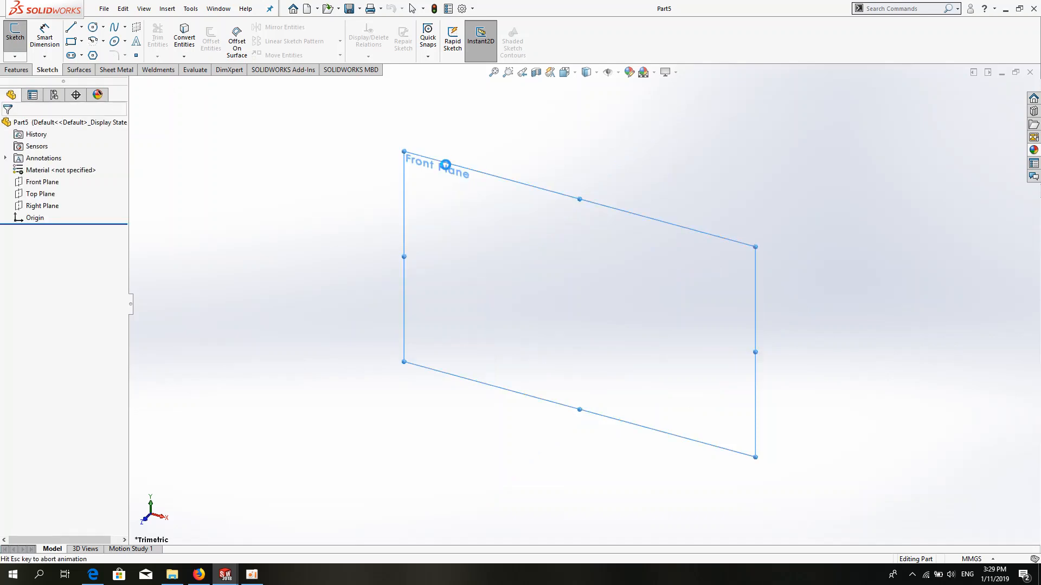
pyautogui.click(93, 56)
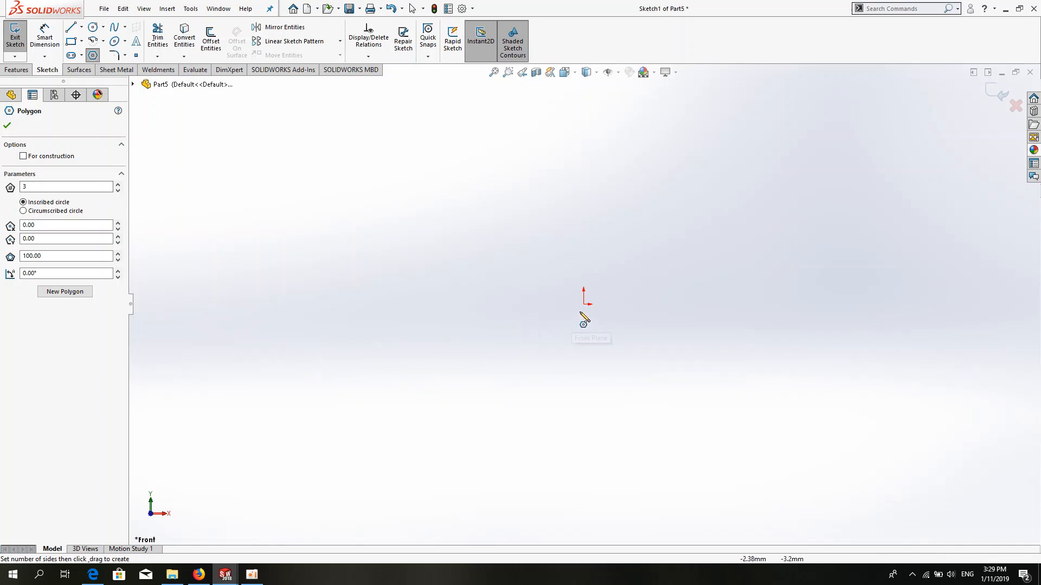
pyautogui.moveTo(584, 304); pyautogui.dragTo(584, 147)
pyautogui.rightClick(342, 219)
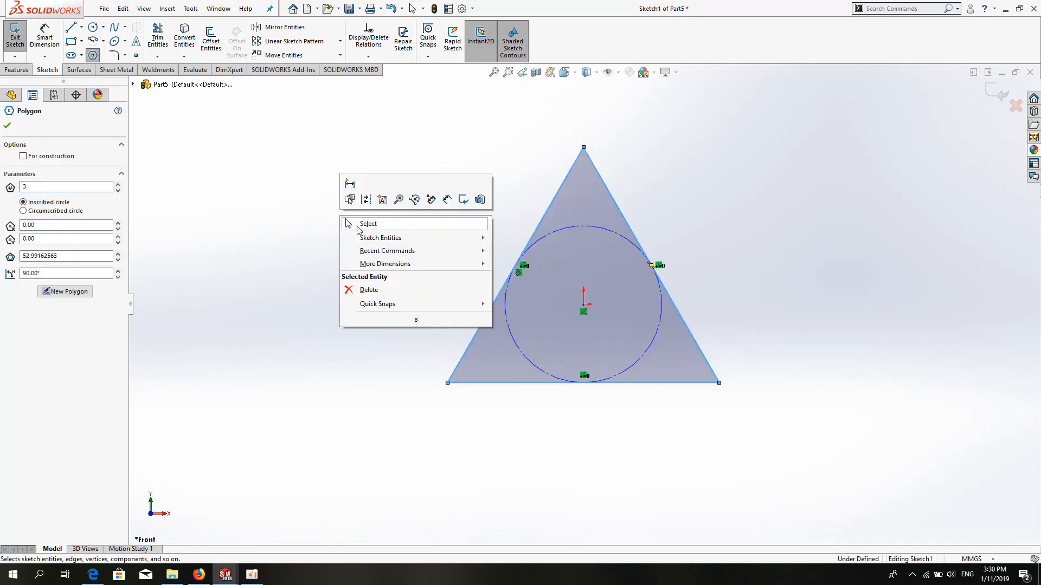
pyautogui.click(358, 224)
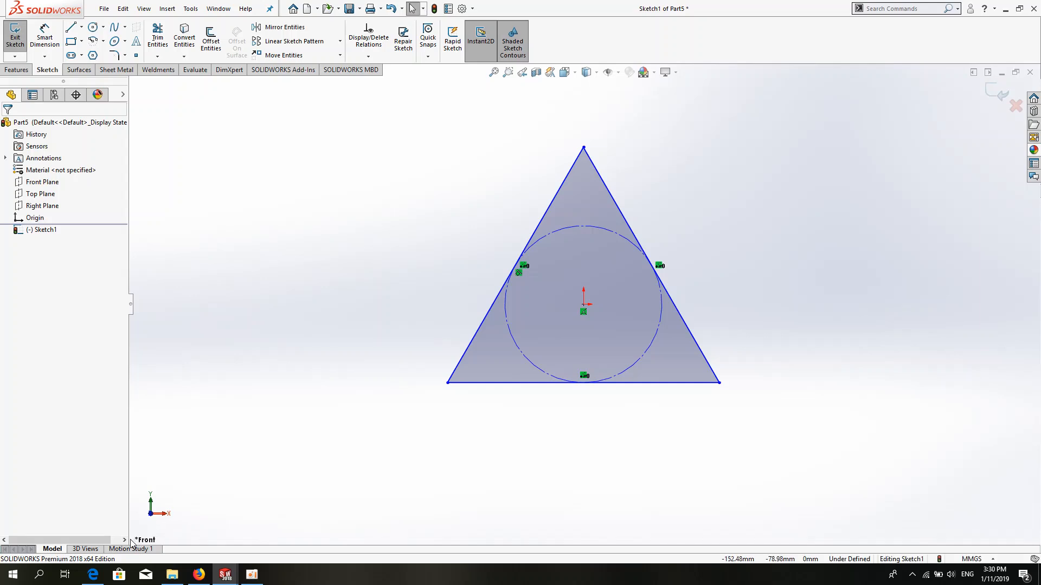
# Check the corner cut dimensions in the BASE and TOP_ASSEMBLY drawings, and return to the part sketch in SOLIDWORKS
pyautogui.click(101, 574)
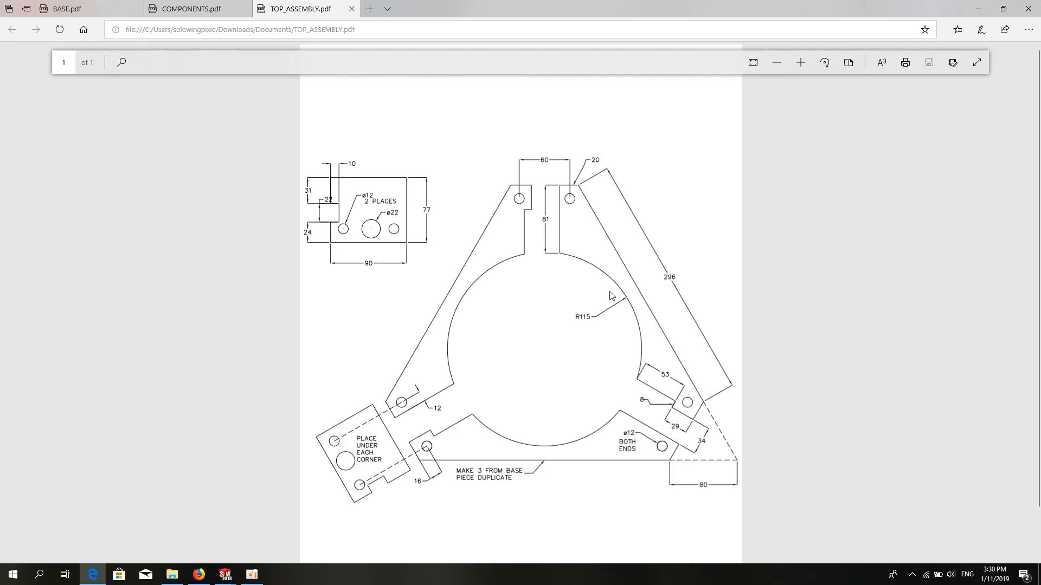
pyautogui.click(67, 6)
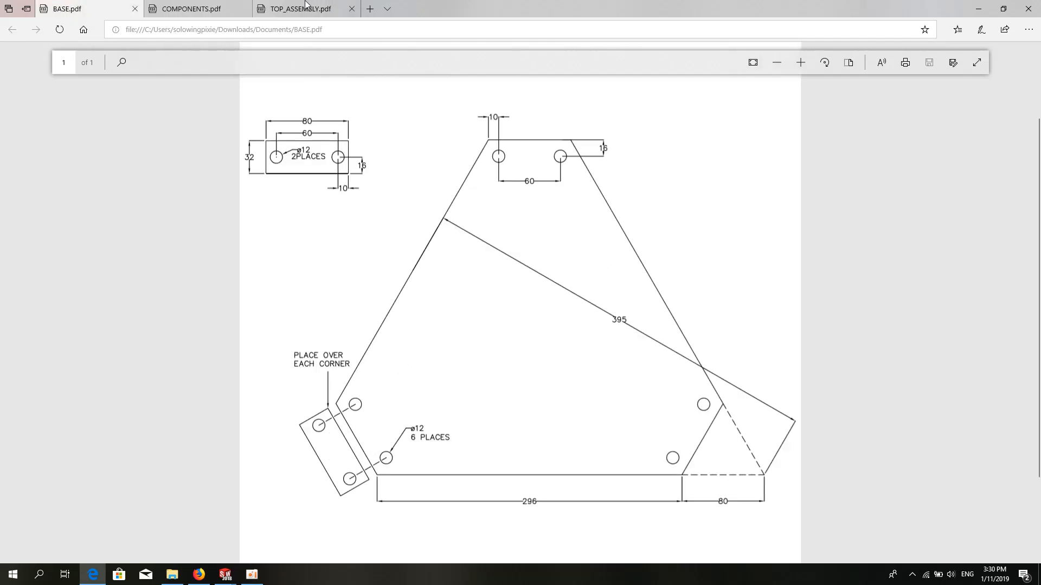
pyautogui.click(305, 6)
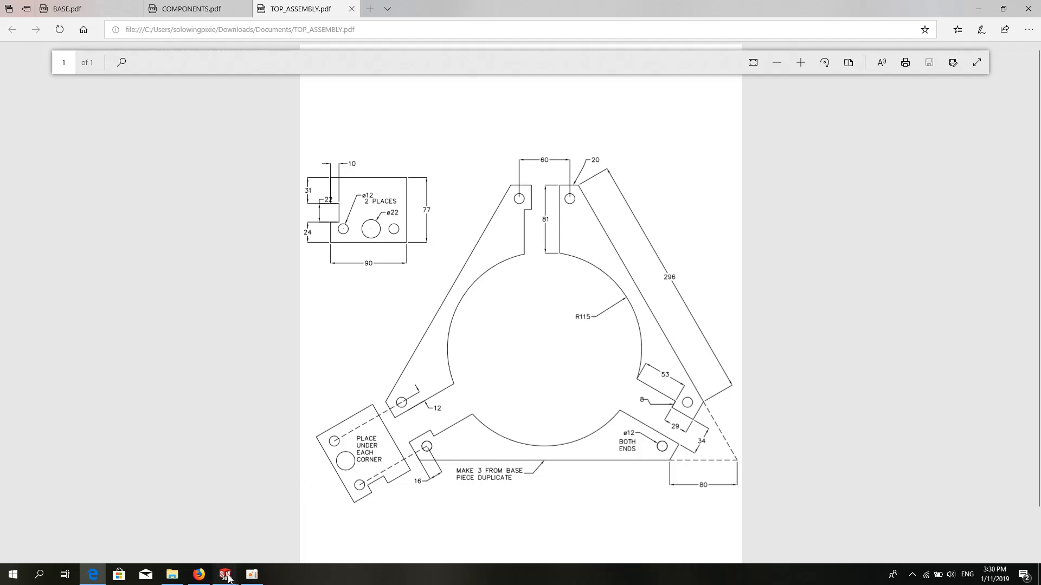
pyautogui.moveTo(226, 574)
pyautogui.click(356, 526)
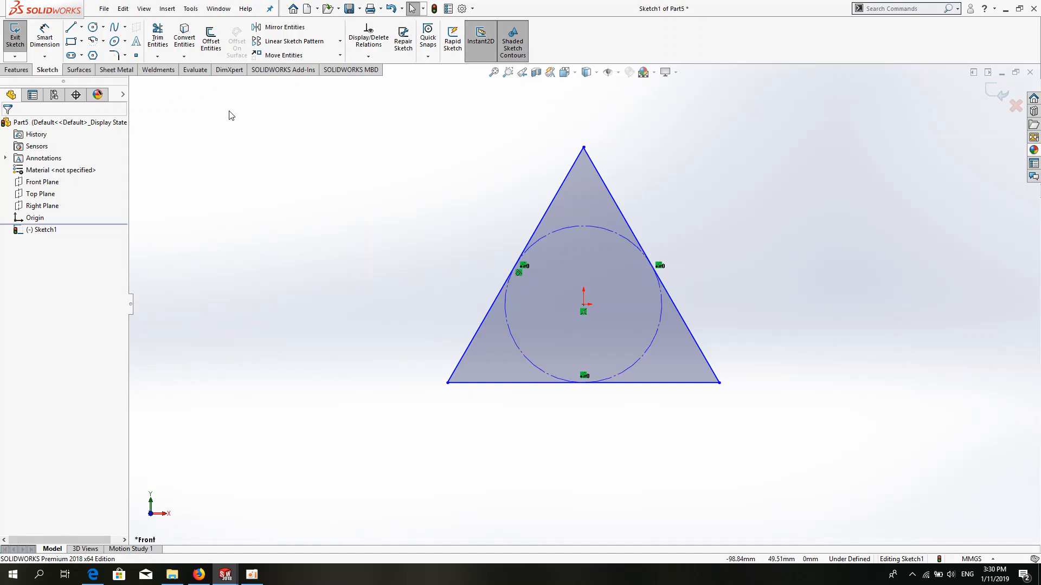
# Sketch a slanted line across the triangle's lower-right corner, from the base edge to the right edge
pyautogui.click(70, 27)
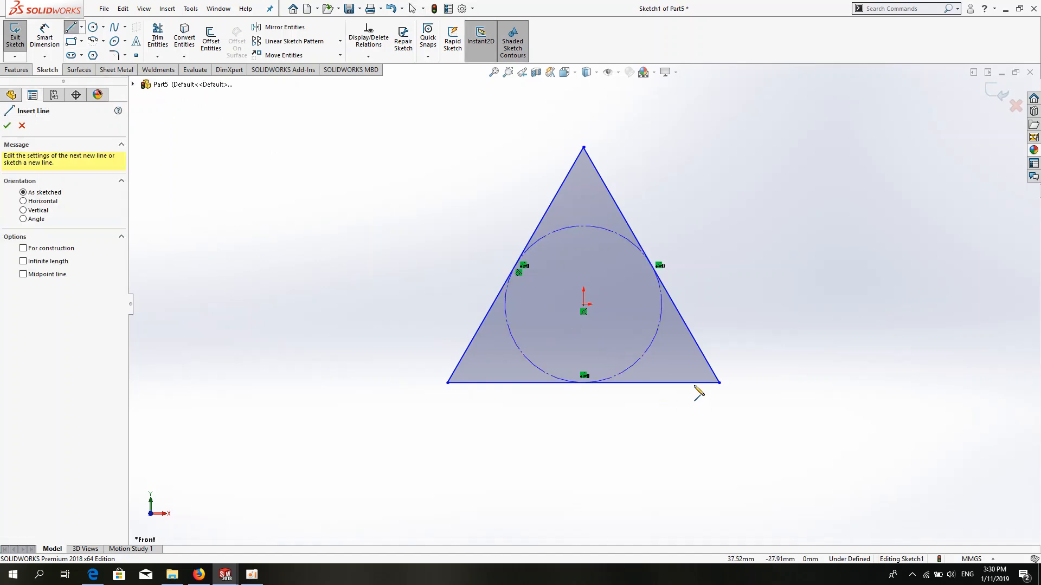
pyautogui.click(686, 383)
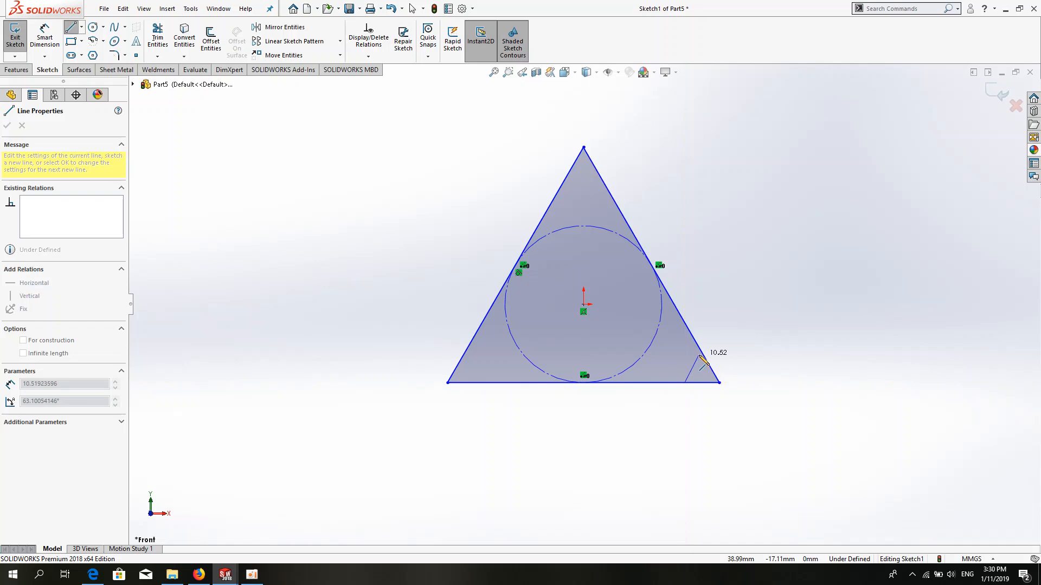
pyautogui.click(701, 352)
pyautogui.rightClick(657, 202)
pyautogui.click(677, 202)
# Sketch a line about 9 mm long across the triangle's top corner, joining its left and right edges
pyautogui.click(71, 27)
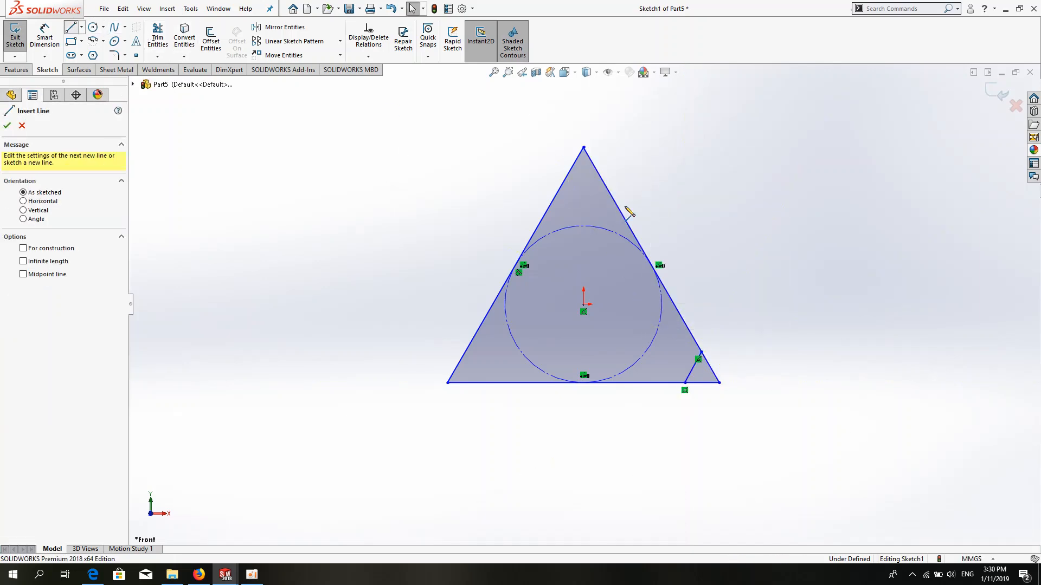
pyautogui.click(572, 167)
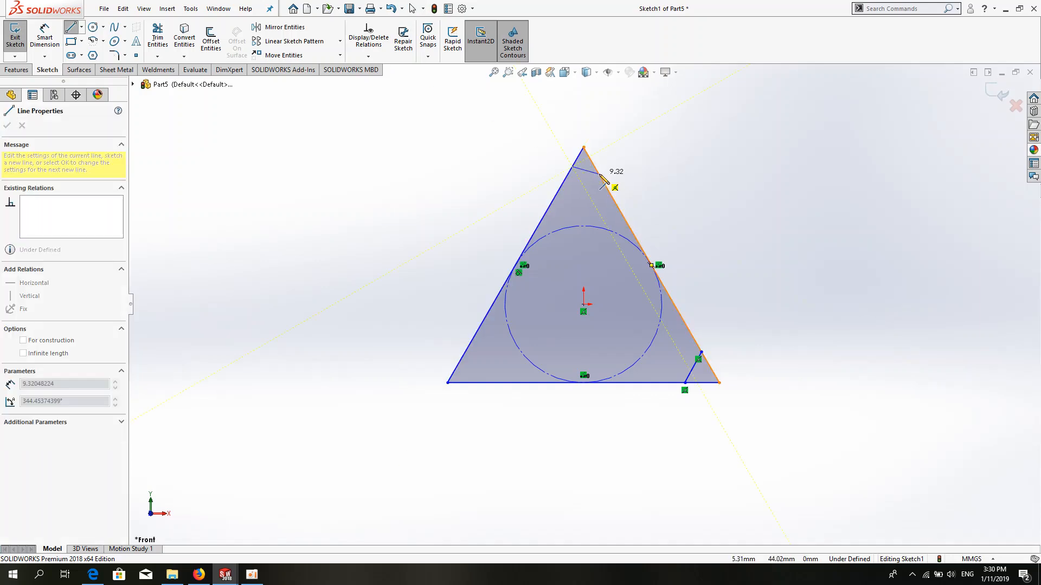
pyautogui.click(599, 174)
pyautogui.rightClick(626, 142)
pyautogui.click(639, 144)
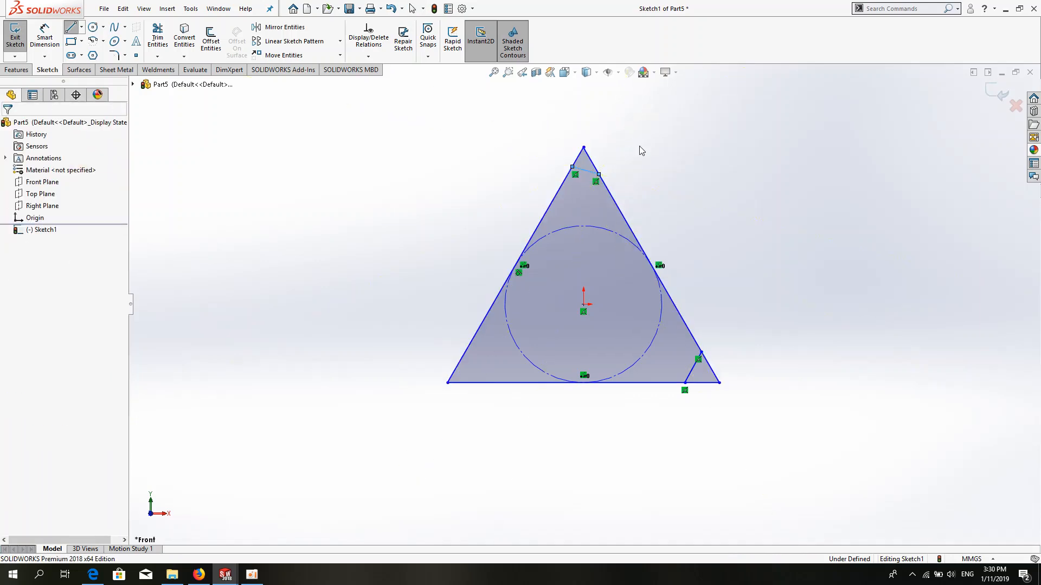
# Dimension the distance along the left edge from the top vertex to the top corner line's endpoint as 80 mm
pyautogui.click(44, 35)
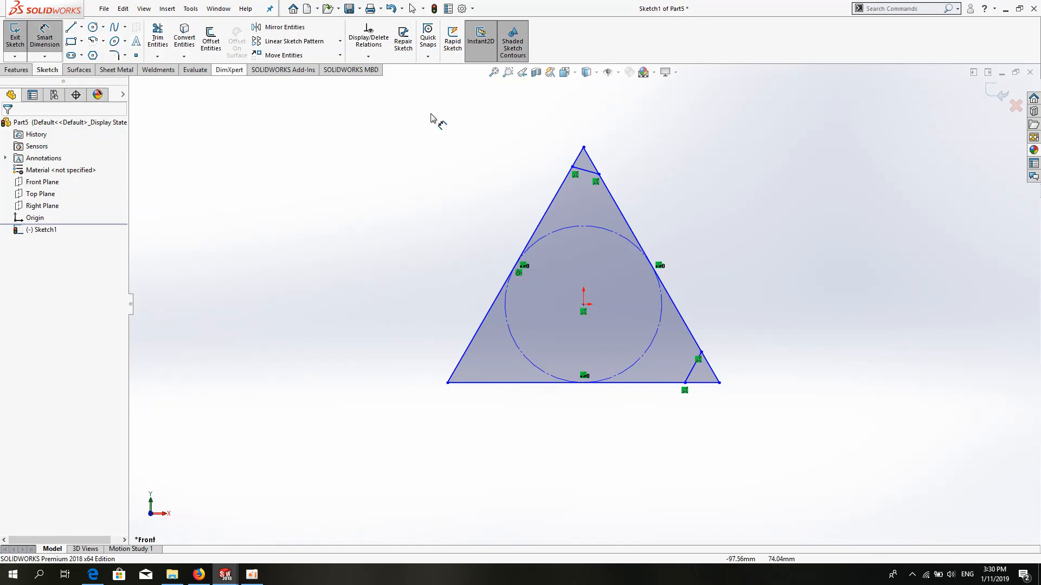
pyautogui.click(579, 149)
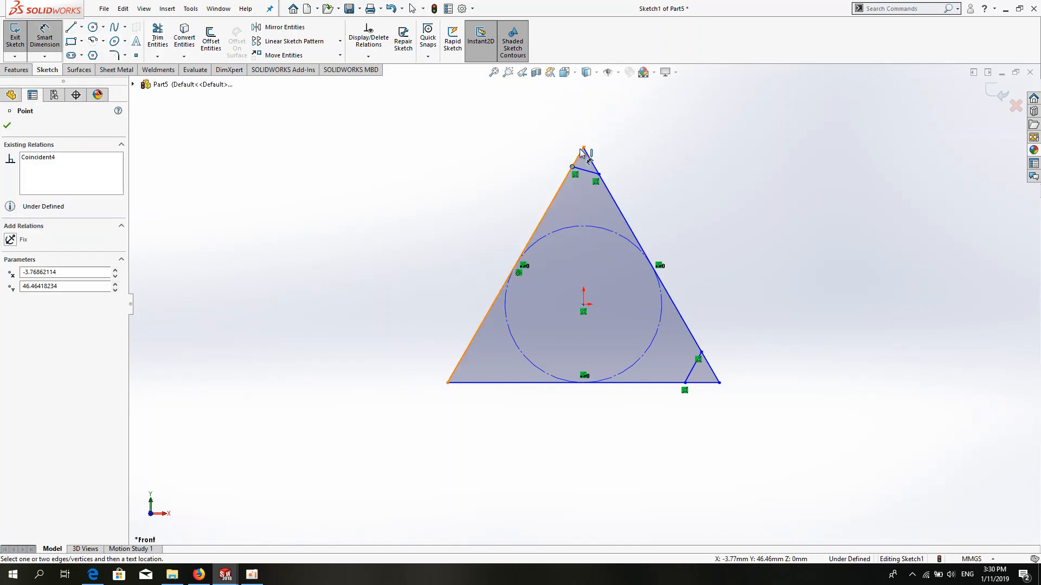
pyautogui.click(573, 166)
pyautogui.click(544, 145)
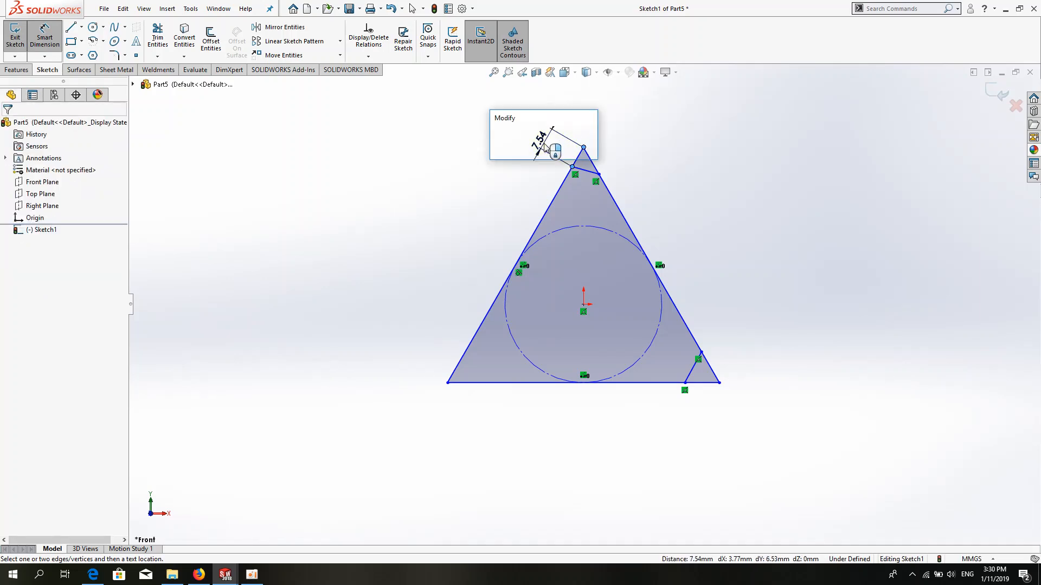
pyautogui.write('80')
pyautogui.press('Return')
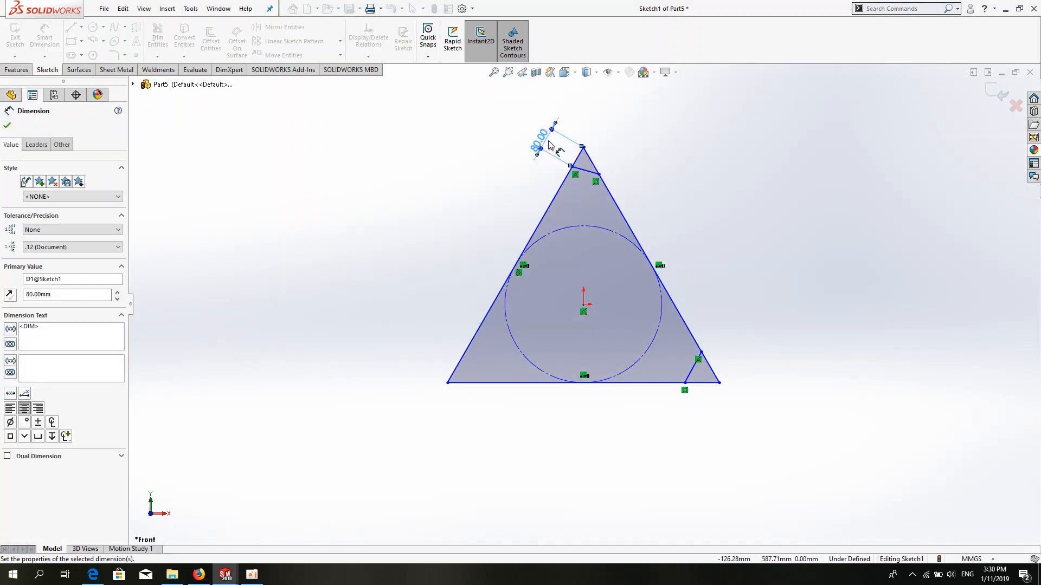
# Dimension the distance along the right edge from the top vertex to the top corner line's endpoint as 80 mm
pyautogui.click(584, 149)
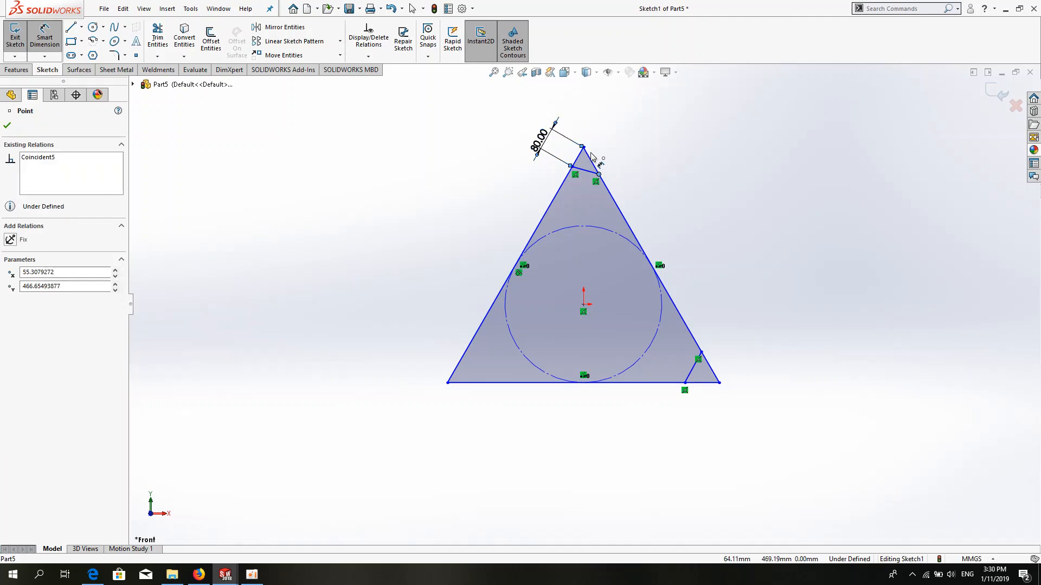
pyautogui.click(598, 174)
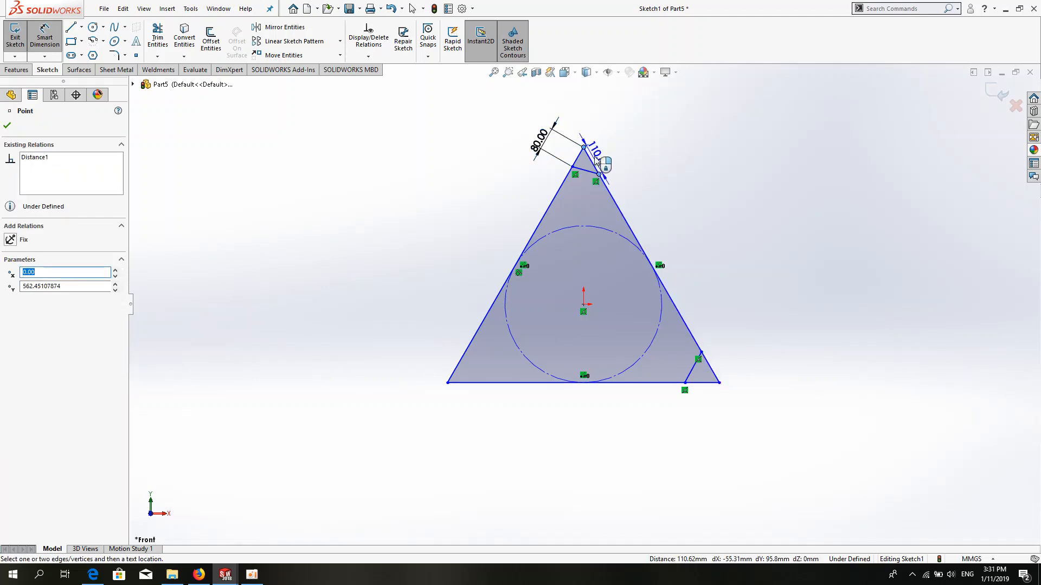
pyautogui.click(598, 157)
pyautogui.write('80')
pyautogui.press('Return')
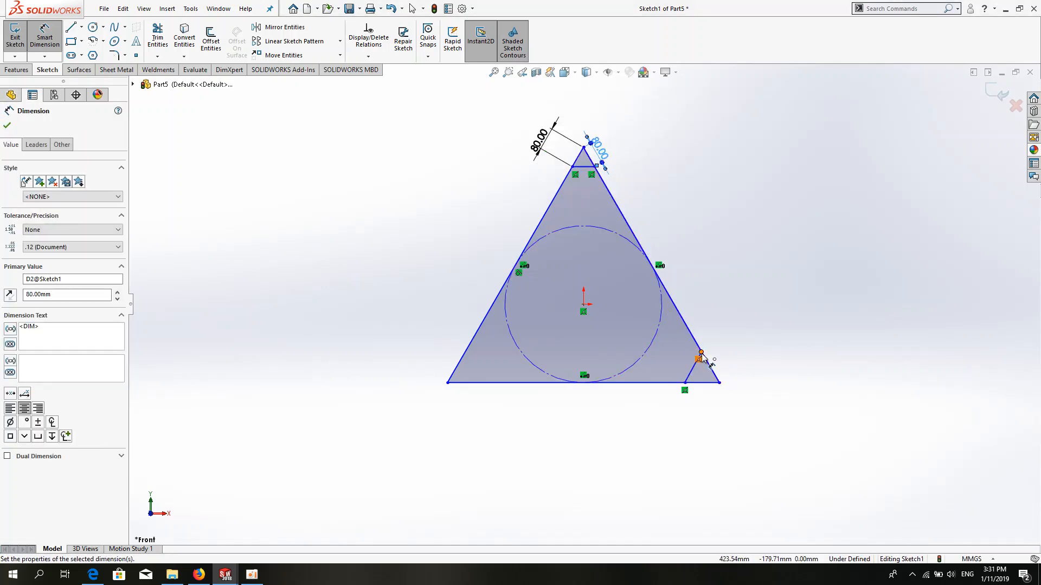
# Dimension the distance along the right edge from the lower-right vertex to the corner line's upper endpoint as 80 mm
pyautogui.click(720, 381)
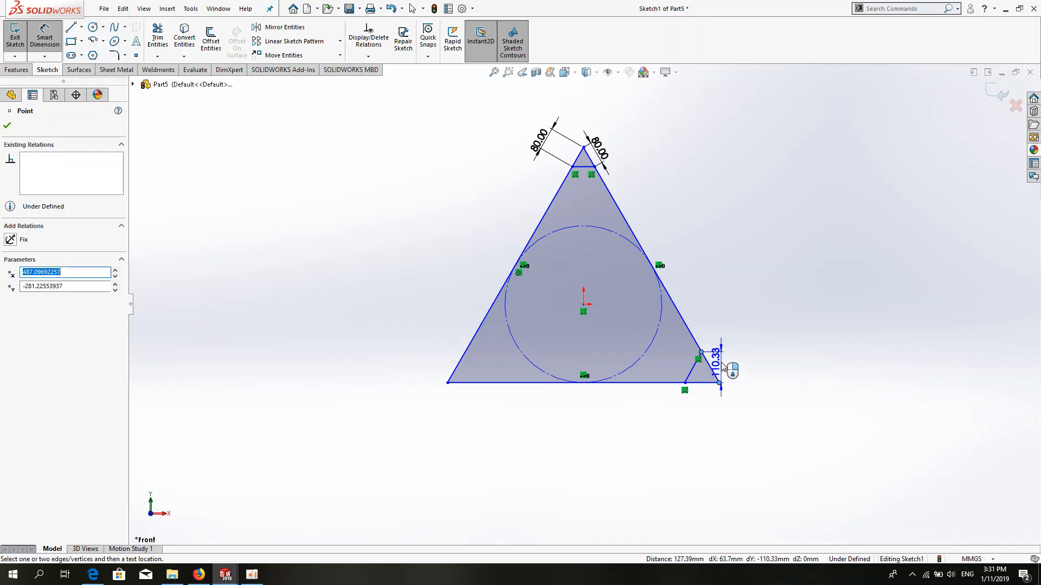
pyautogui.click(721, 363)
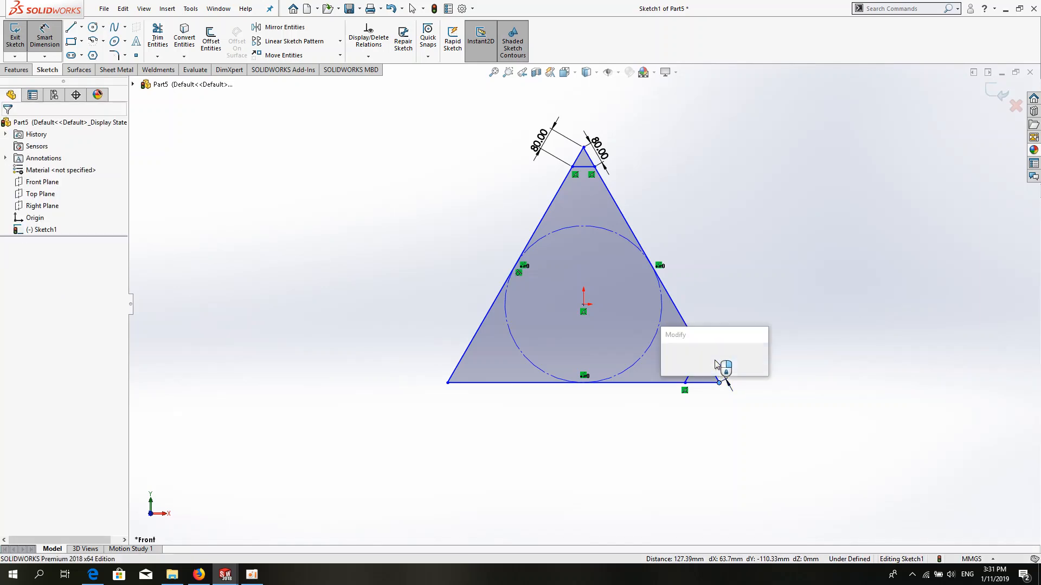
pyautogui.write('80')
pyautogui.press('Return')
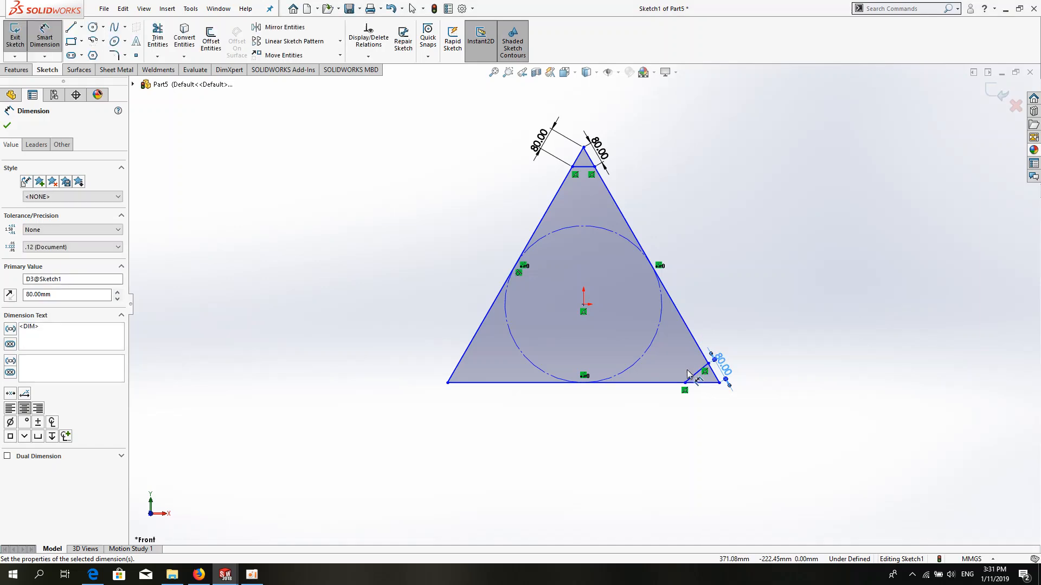
# Dimension the distance along the base edge from the lower-right vertex to the corner line's lower endpoint as 80 mm
pyautogui.click(686, 384)
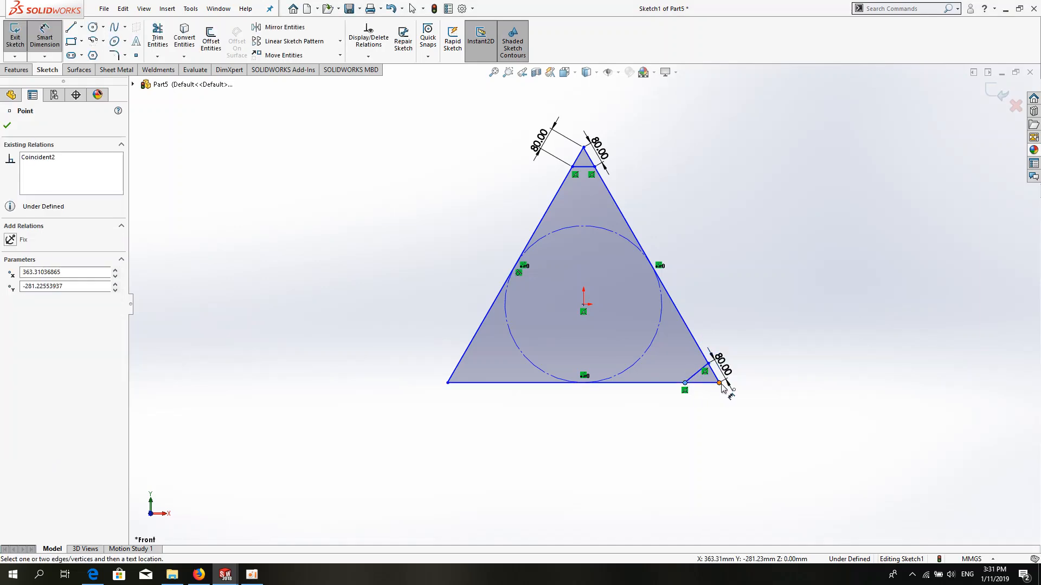
pyautogui.click(703, 407)
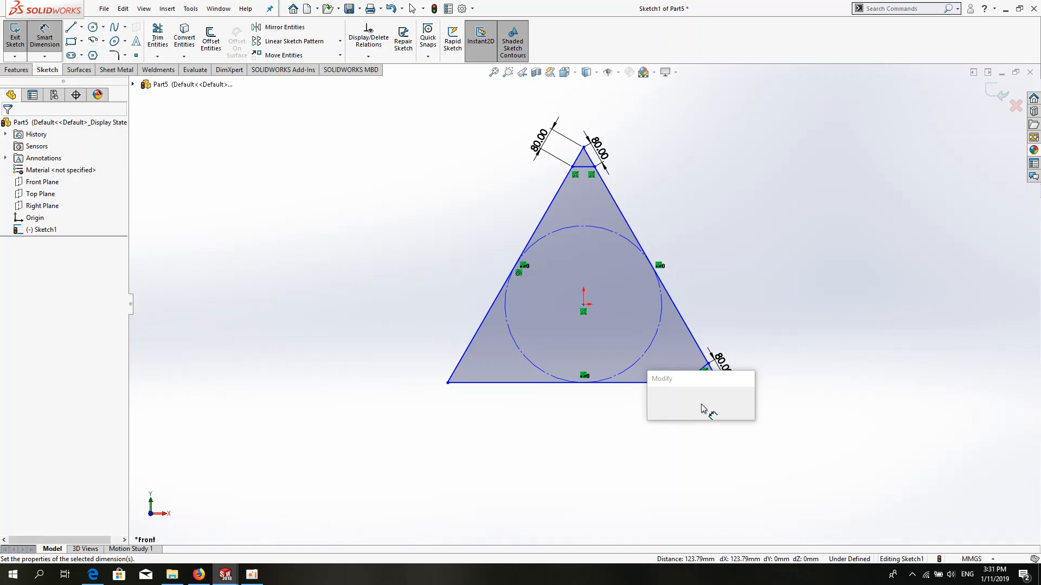
pyautogui.press('Return')
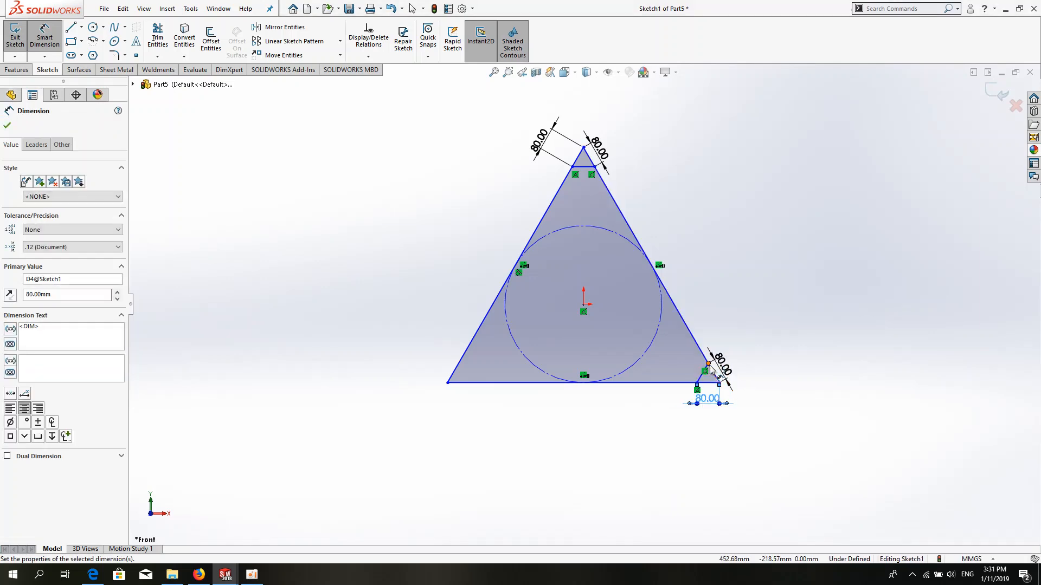
# Dimension the distance along the right edge between the top and lower-right corner lines' endpoints as 296 mm
pyautogui.click(708, 363)
pyautogui.click(595, 166)
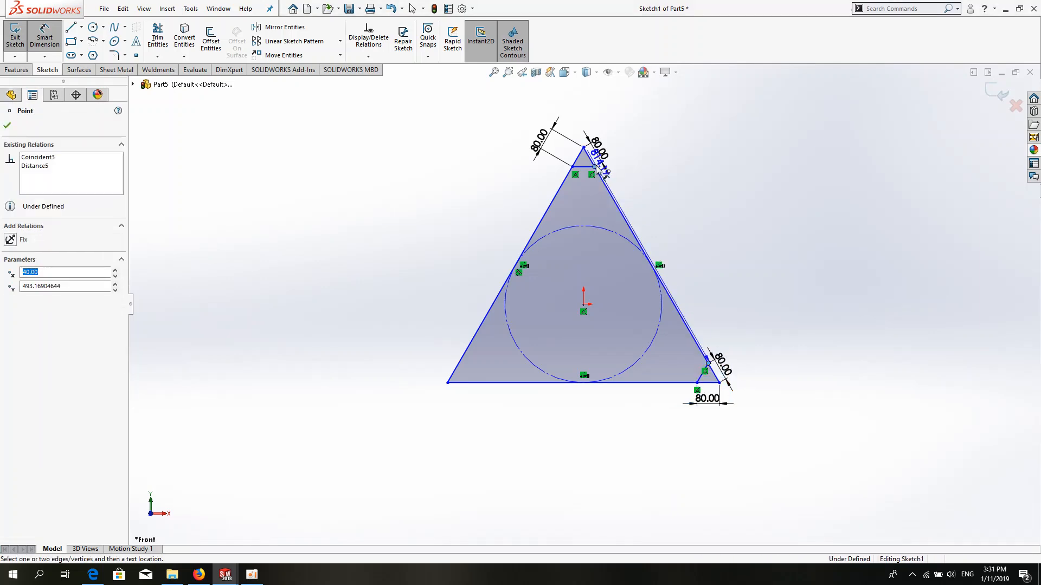
pyautogui.click(661, 209)
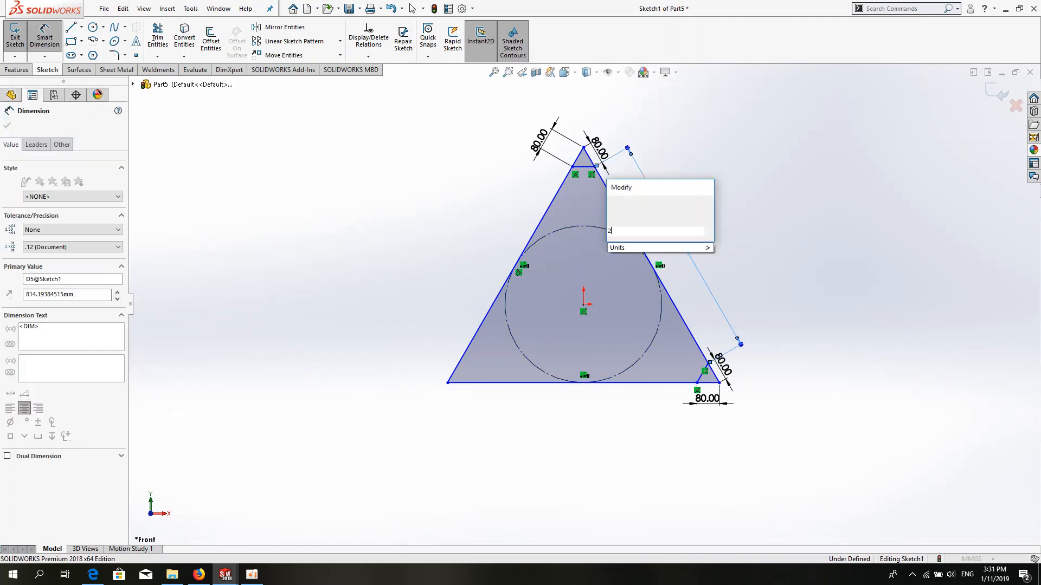
pyautogui.write('296')
pyautogui.press('Return')
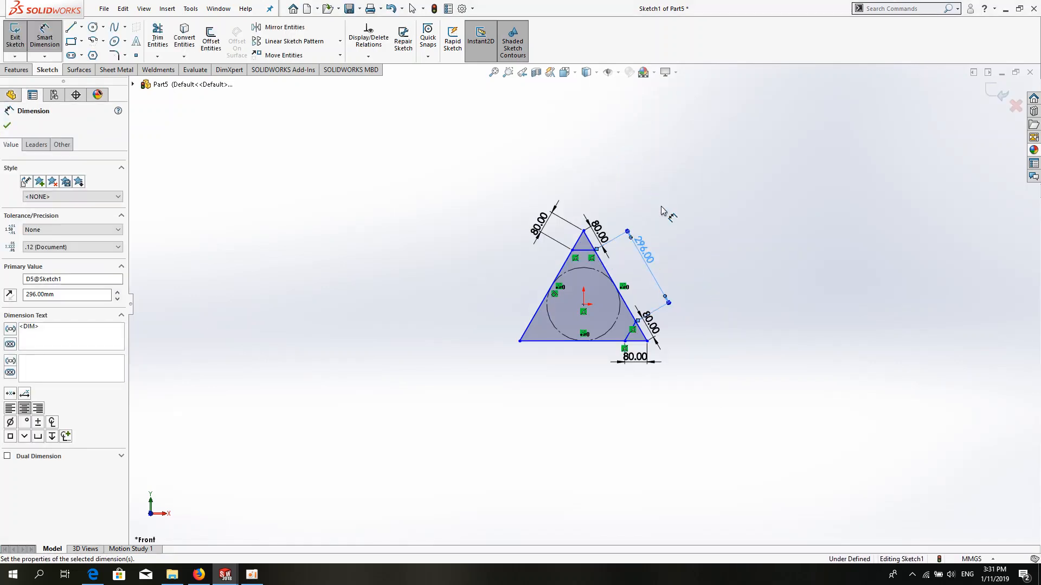
pyautogui.scroll(-7, 623, 282)
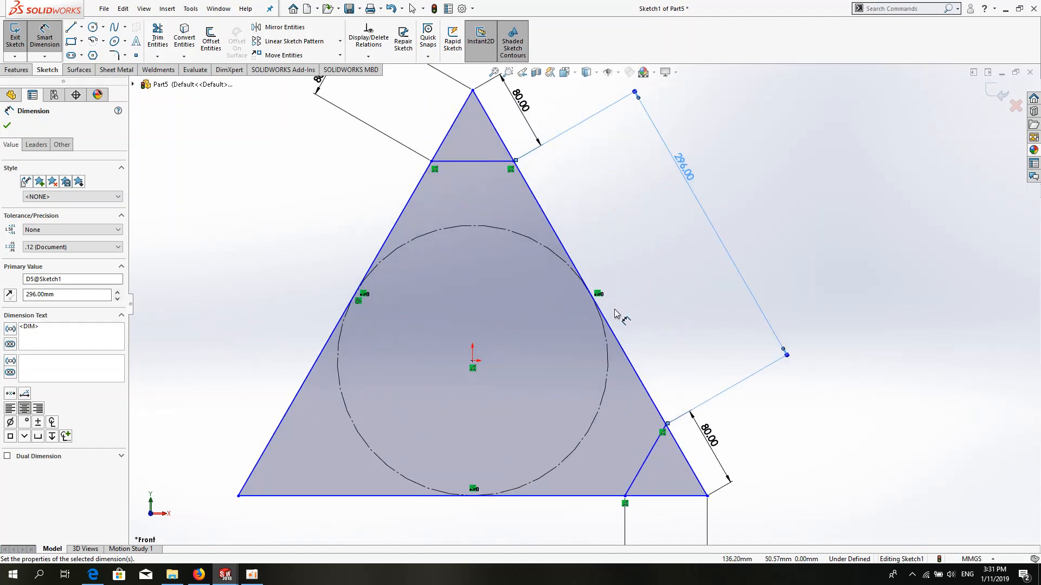
# Check the TOP_ASSEMBLY.pdf drawing and sketch a circle of about 80 mm radius centred on the origin
pyautogui.click(96, 581)
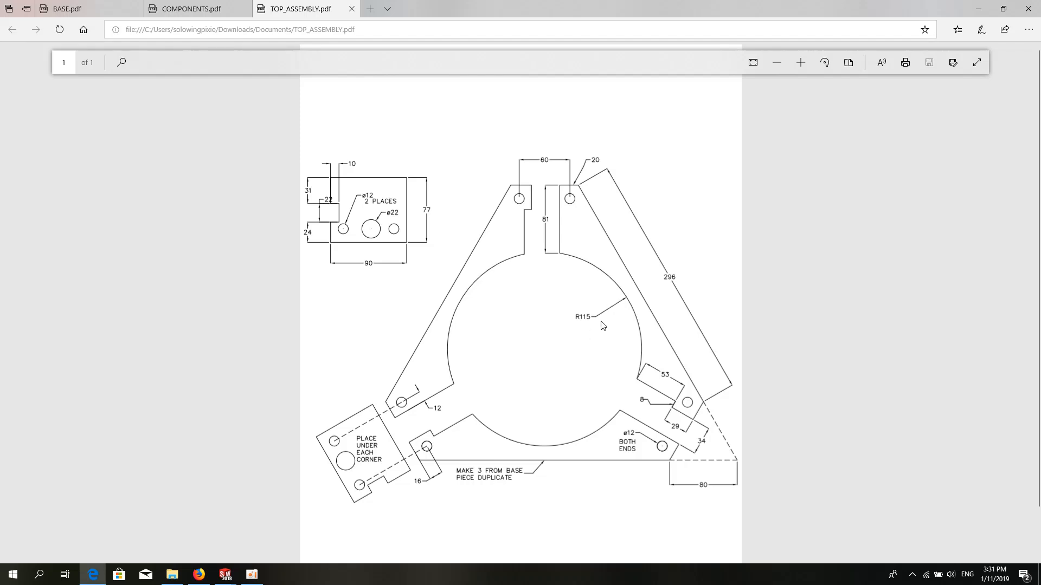
pyautogui.click(978, 8)
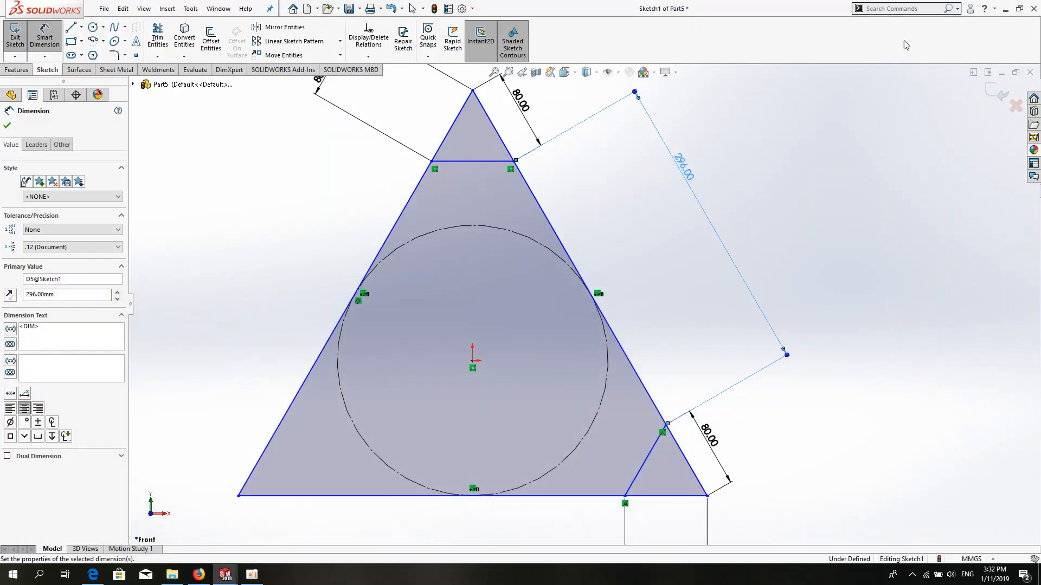
pyautogui.click(94, 28)
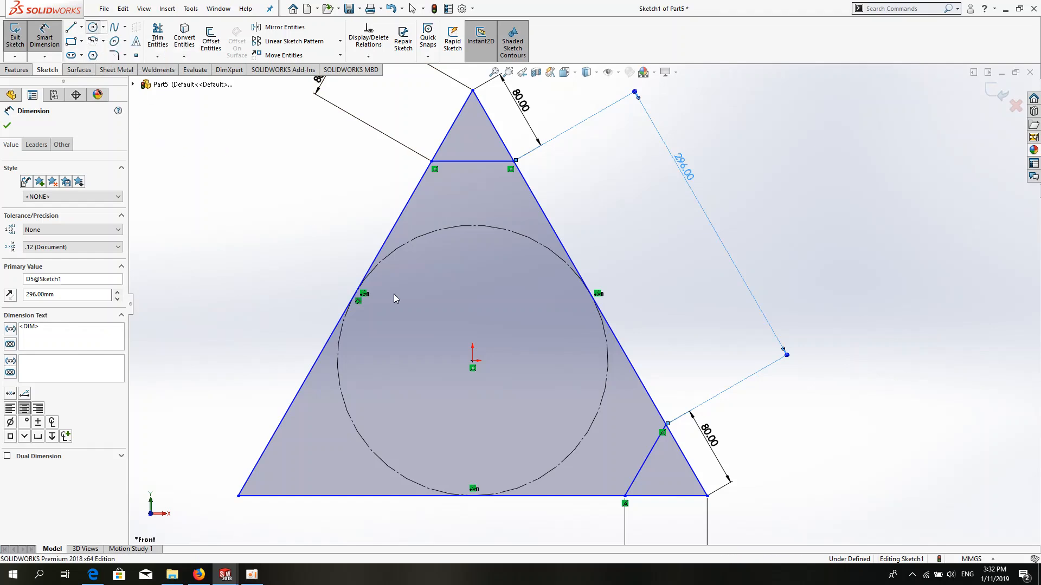
pyautogui.click(473, 360)
pyautogui.click(536, 309)
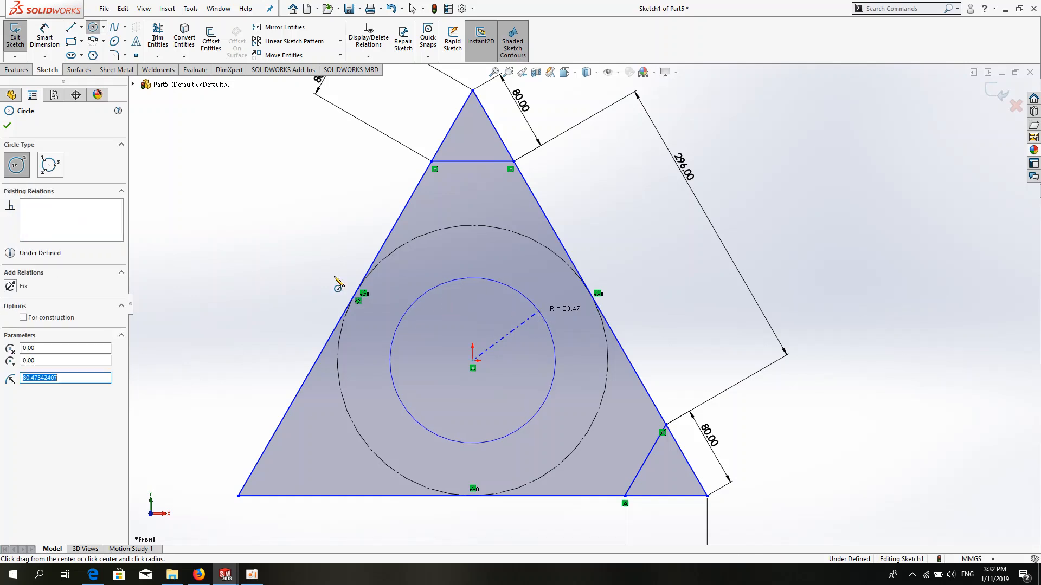
# Dimension the solid circle's diameter as 115 mm
pyautogui.click(42, 37)
pyautogui.click(394, 377)
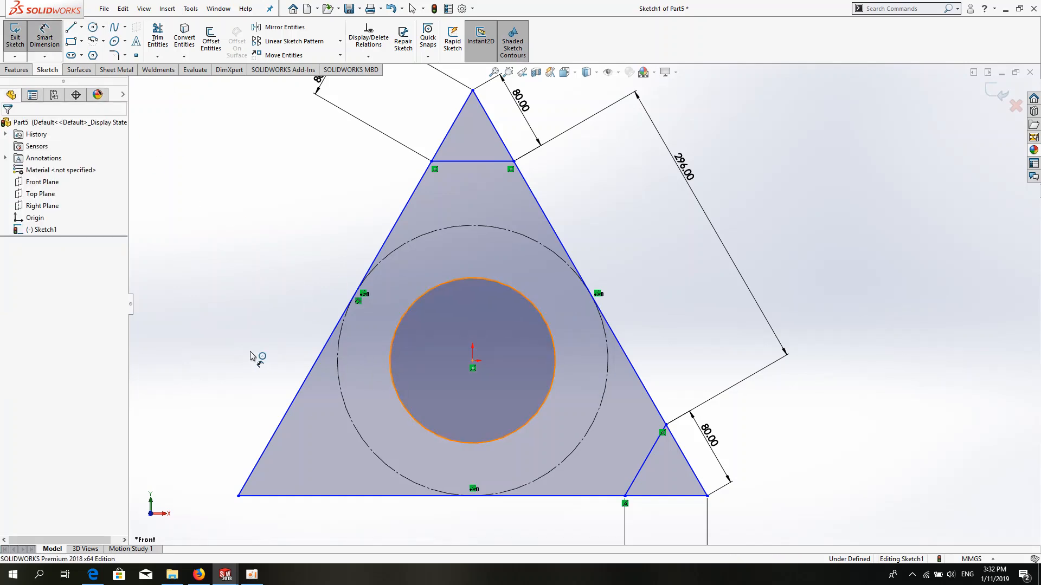
pyautogui.click(251, 357)
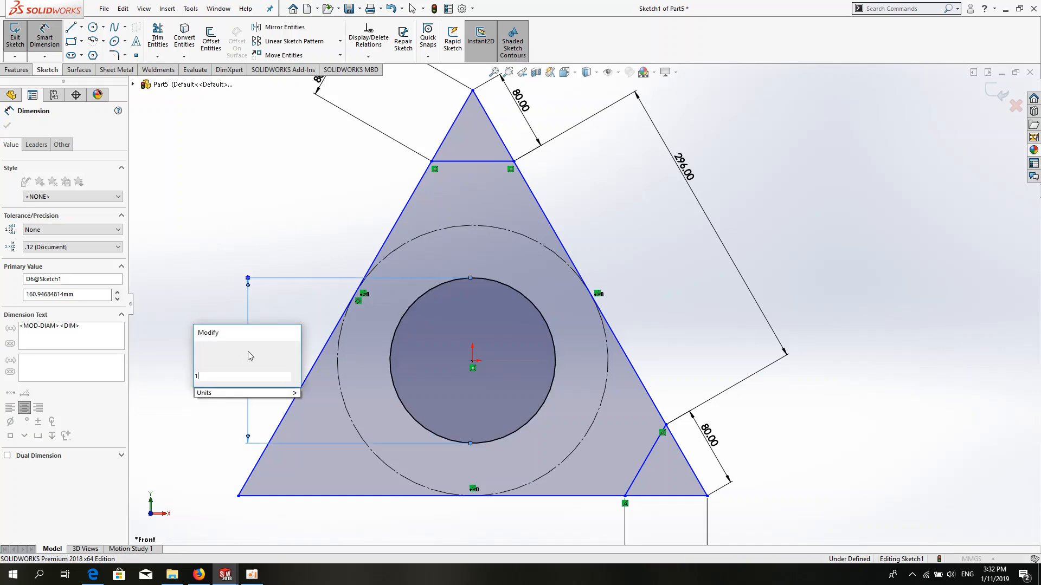
pyautogui.write('115')
pyautogui.press('Return')
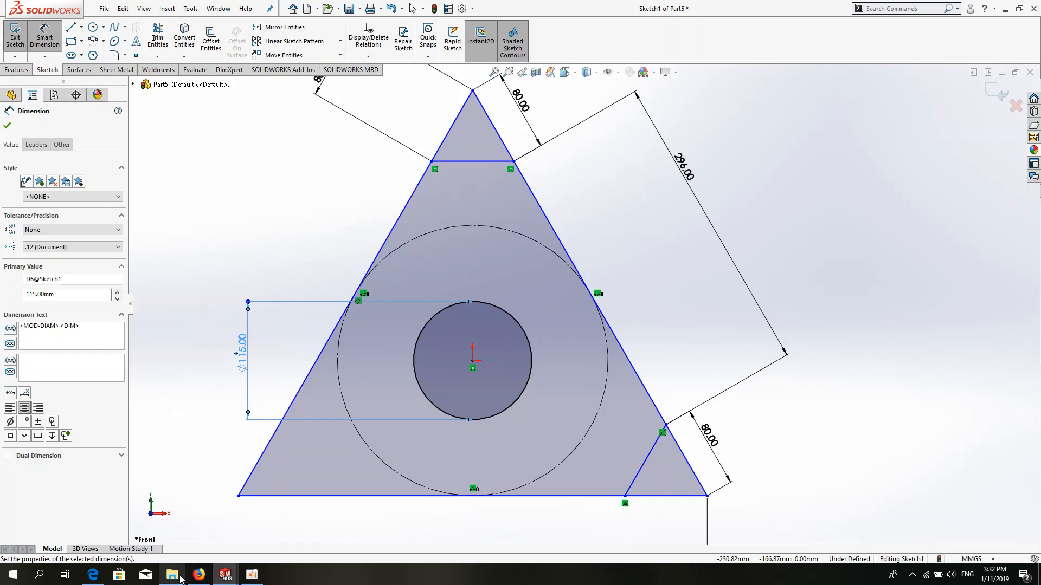
# Recheck the circle's size on the TOP_ASSEMBLY.pdf drawing and set its diameter dimension to 230 mm
pyautogui.click(95, 575)
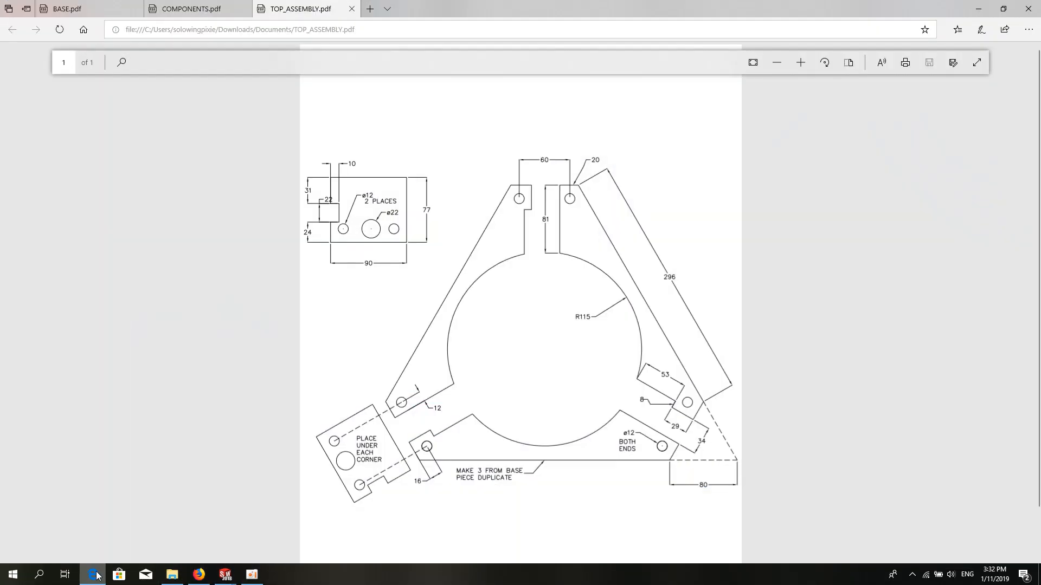
pyautogui.click(95, 575)
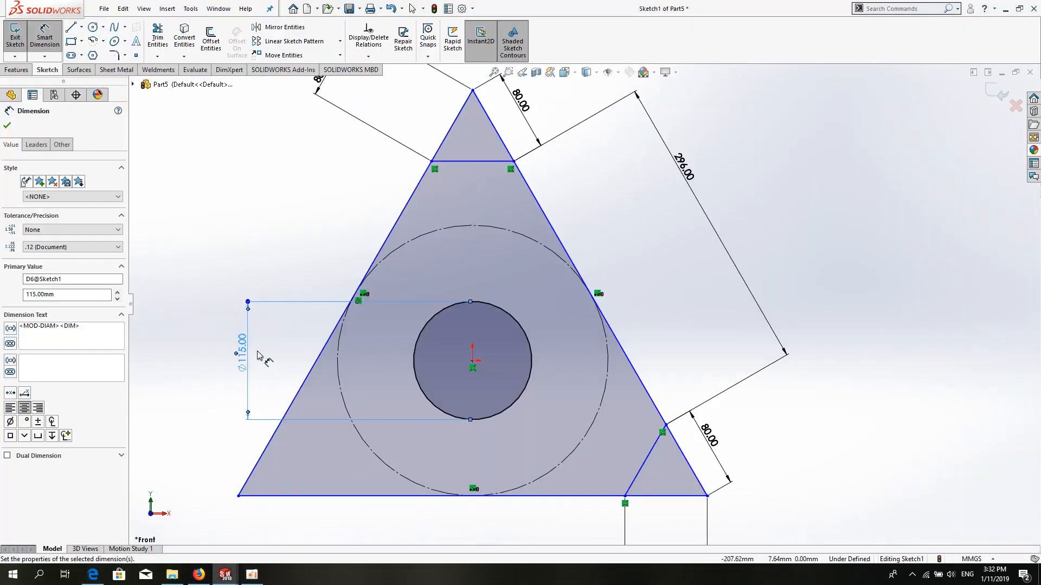
pyautogui.doubleClick(241, 352)
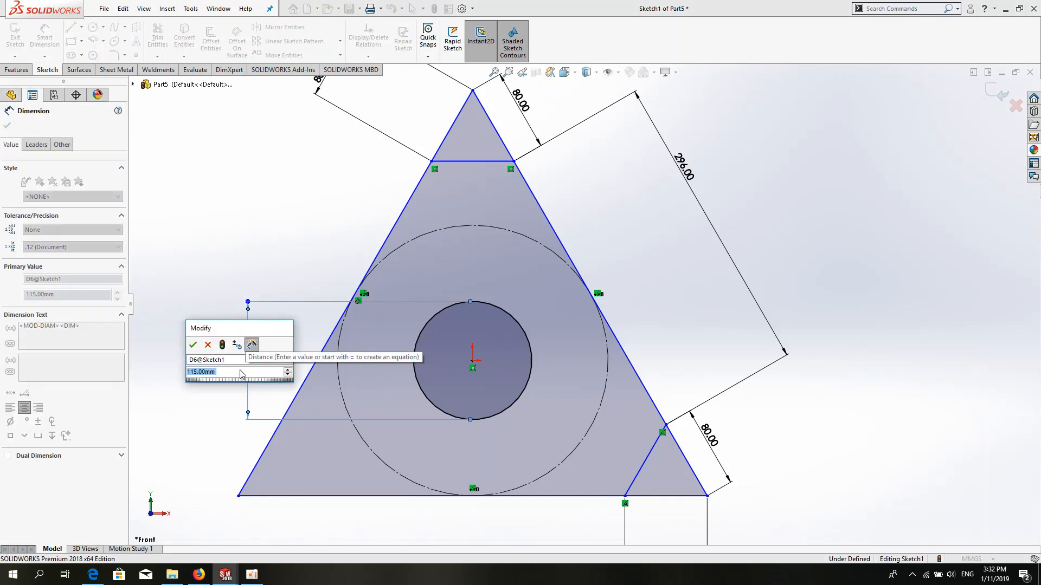
pyautogui.write('230')
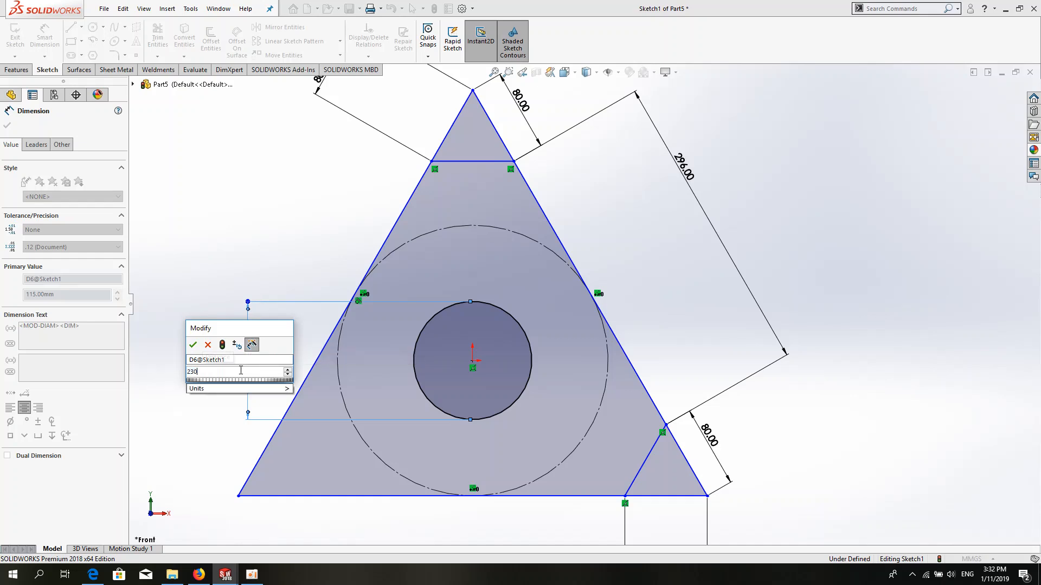
pyautogui.press('Return')
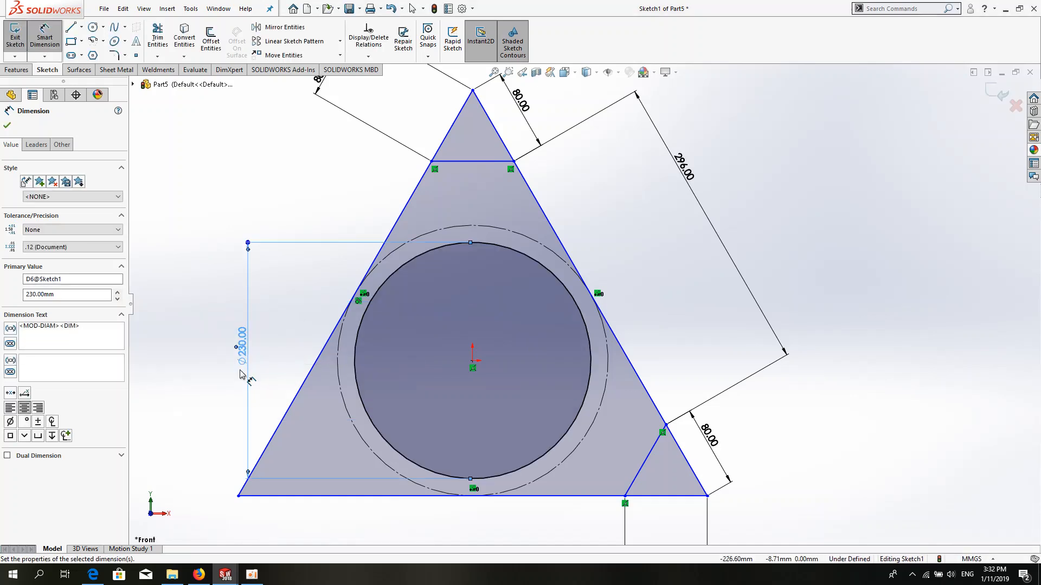
pyautogui.click(204, 187)
pyautogui.press('Escape')
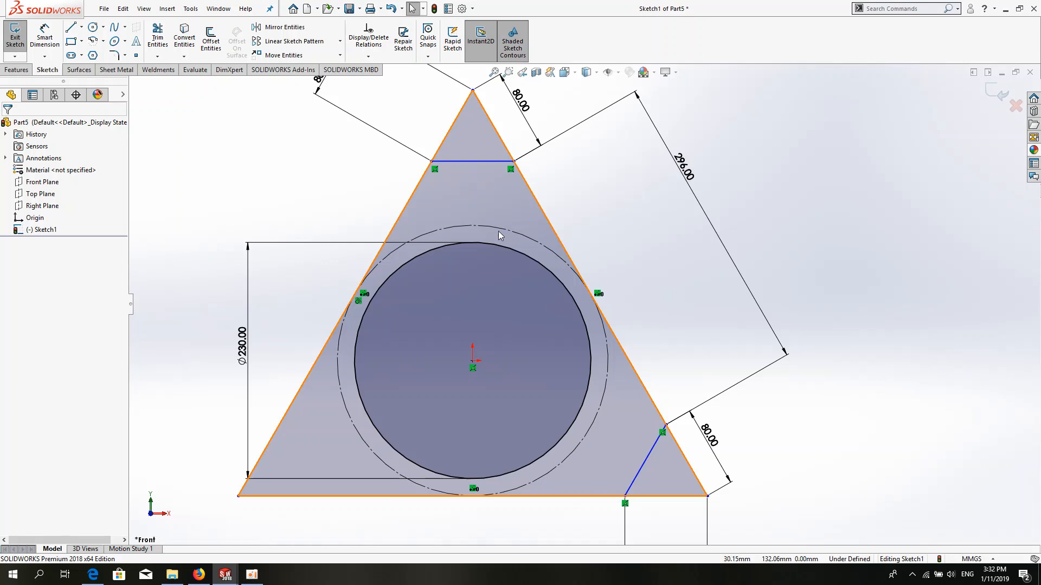
# Check the TOP_ASSEMBLY.pdf drawing and sketch a short vertical line down from the top corner line, about 27 mm from that line's right endpoint
pyautogui.moveTo(96, 575)
pyautogui.click(97, 574)
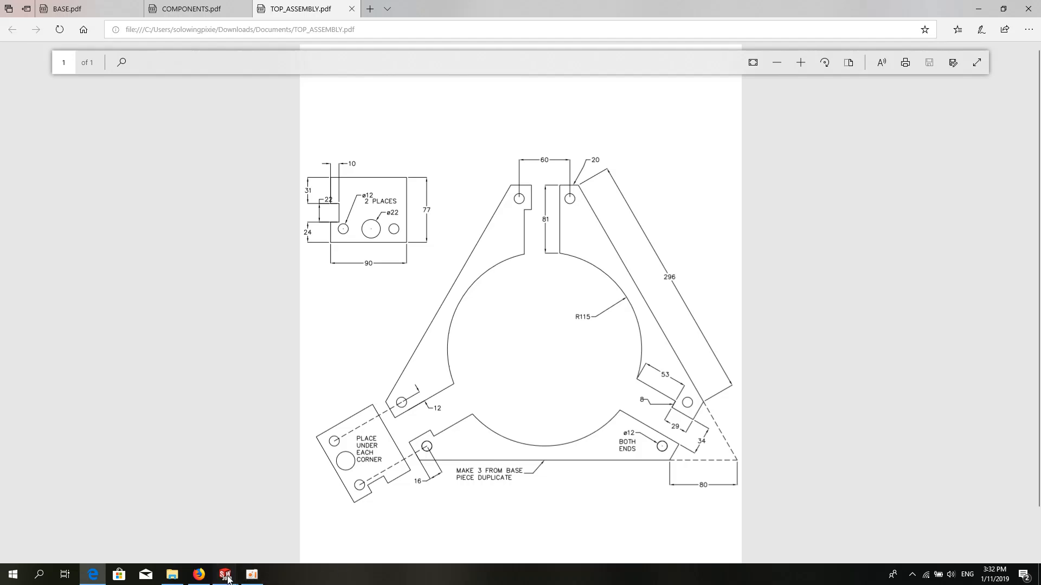
pyautogui.moveTo(225, 575)
pyautogui.click(390, 531)
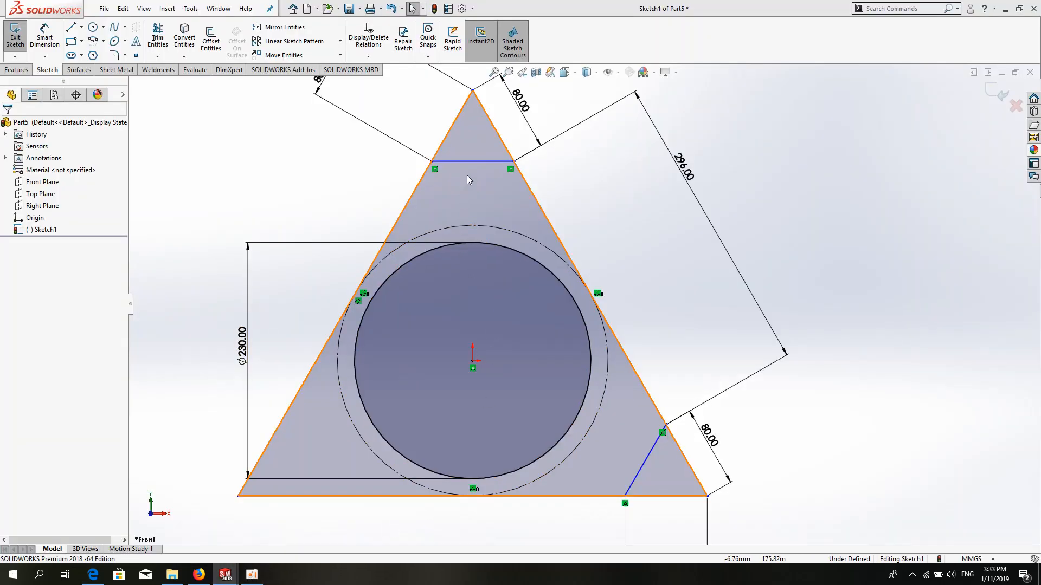
pyautogui.click(71, 27)
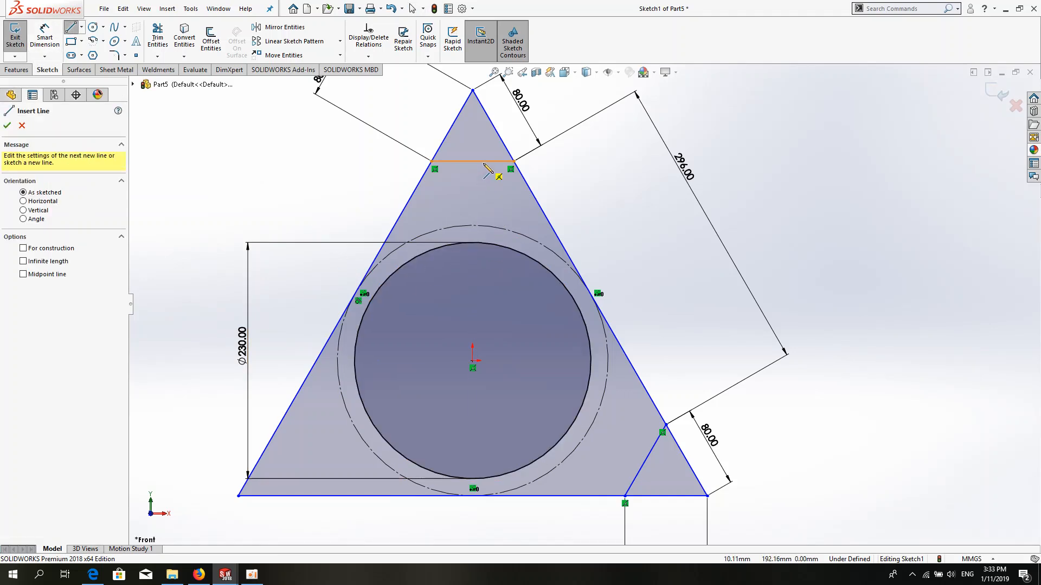
pyautogui.click(472, 161)
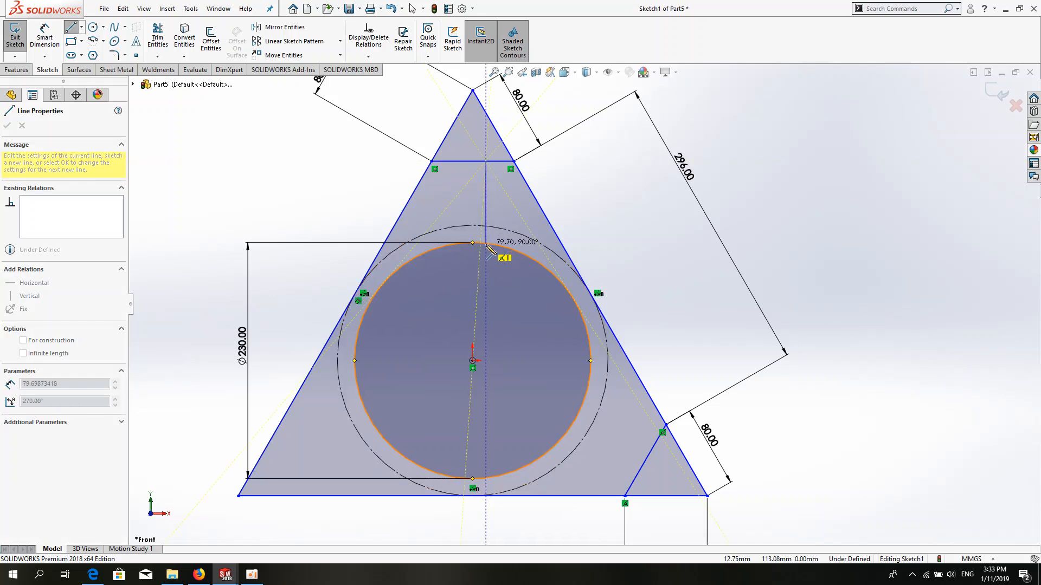
pyautogui.click(486, 217)
pyautogui.rightClick(487, 216)
pyautogui.click(487, 222)
# Check the drawing and dimension the distance from the vertical line's upper end to the top corner line's right endpoint as 20 mm
pyautogui.click(45, 38)
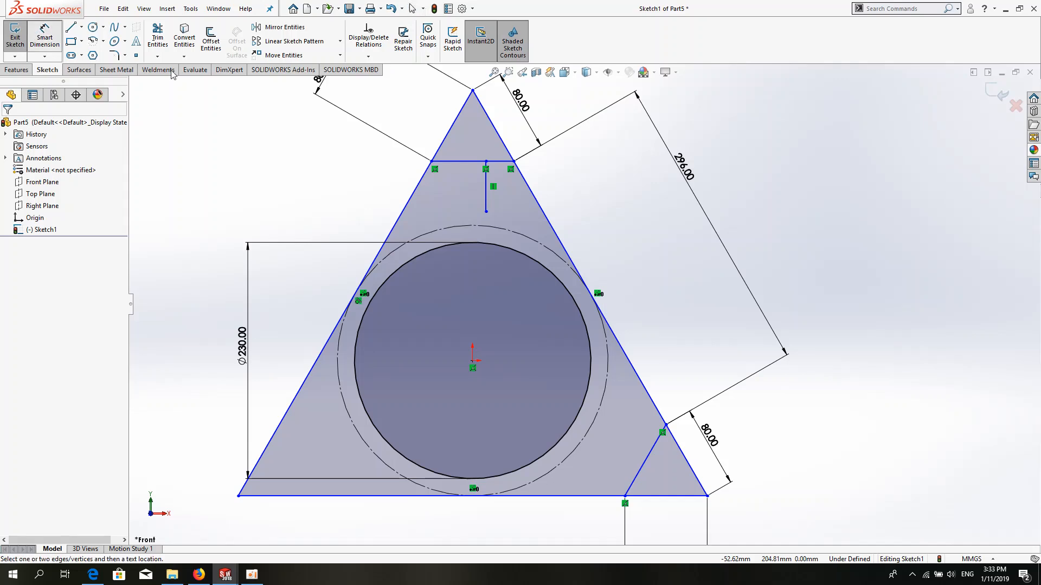
pyautogui.click(93, 575)
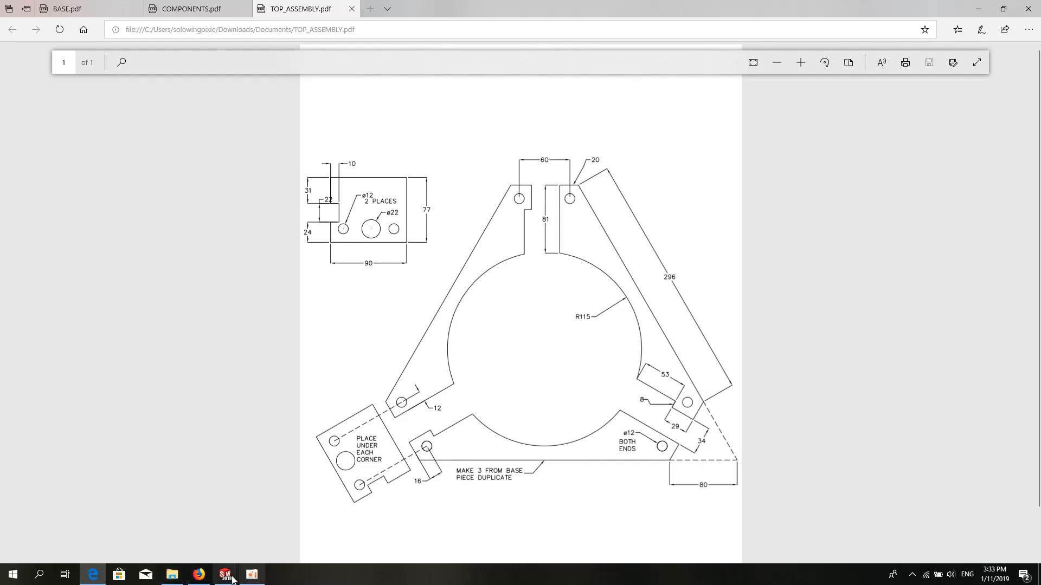
pyautogui.moveTo(225, 574)
pyautogui.click(373, 528)
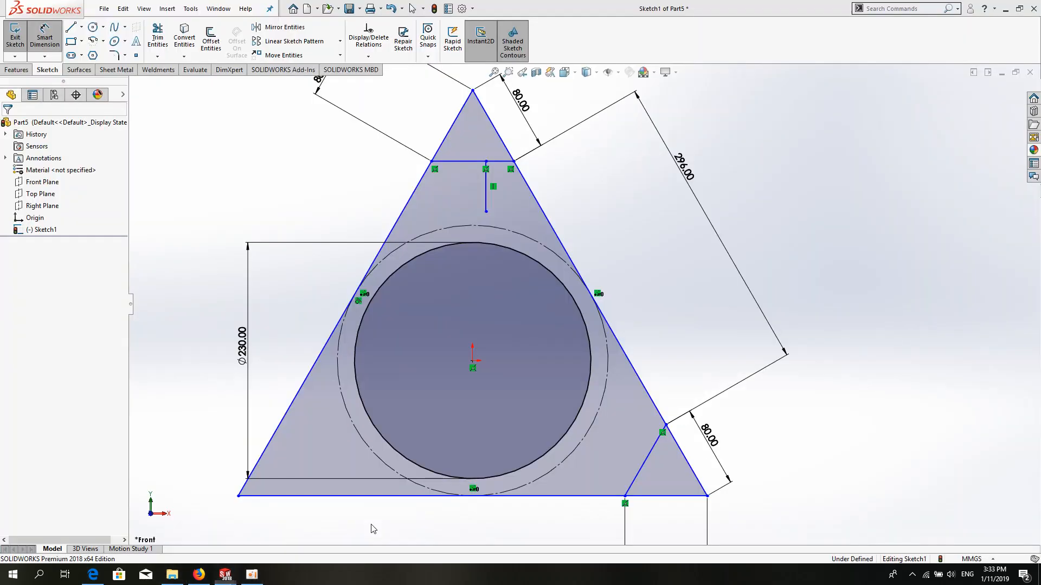
pyautogui.click(485, 162)
pyautogui.click(514, 162)
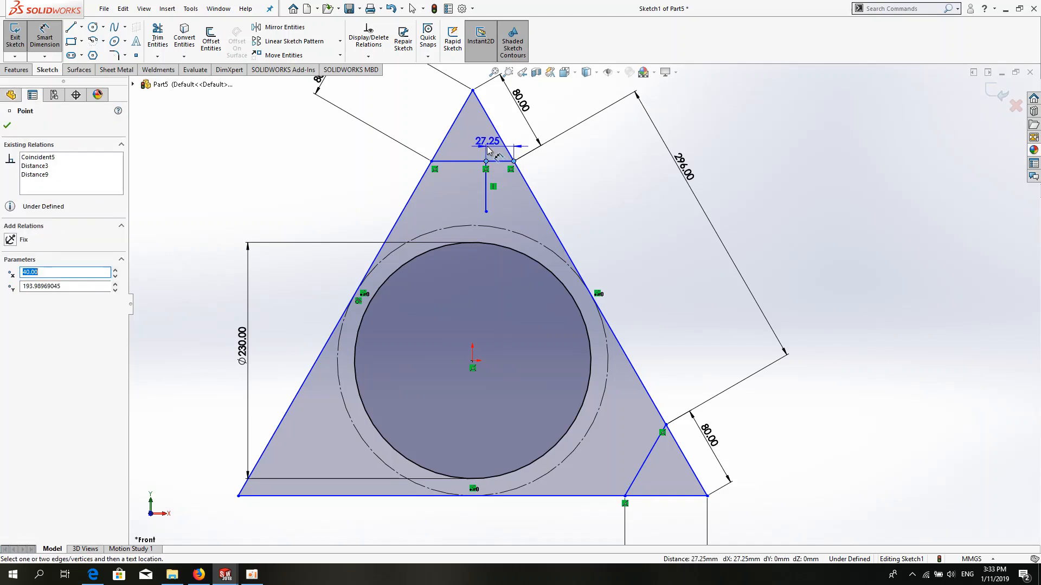
pyautogui.click(486, 145)
pyautogui.write('20')
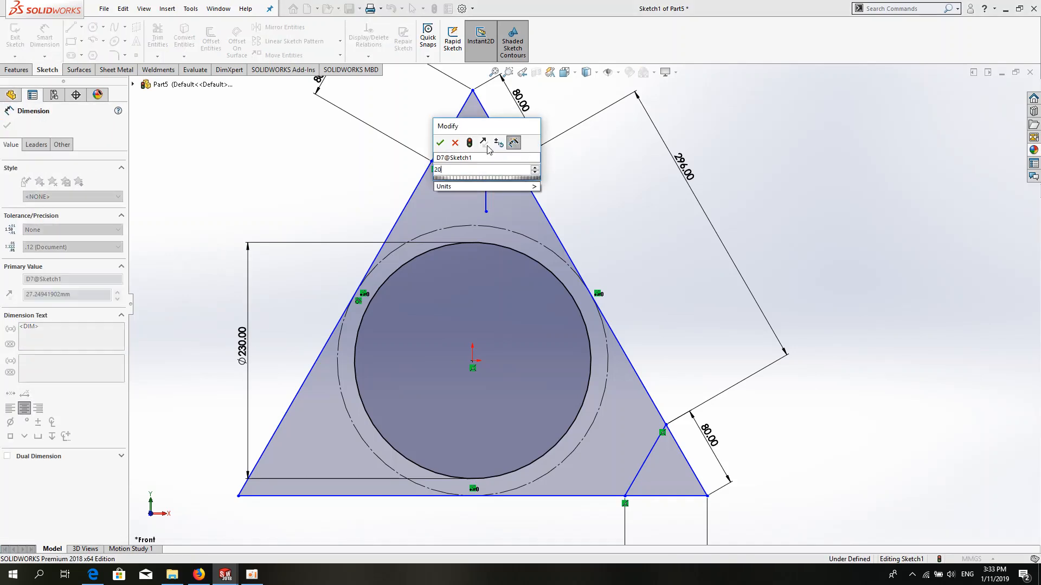
pyautogui.press('Return')
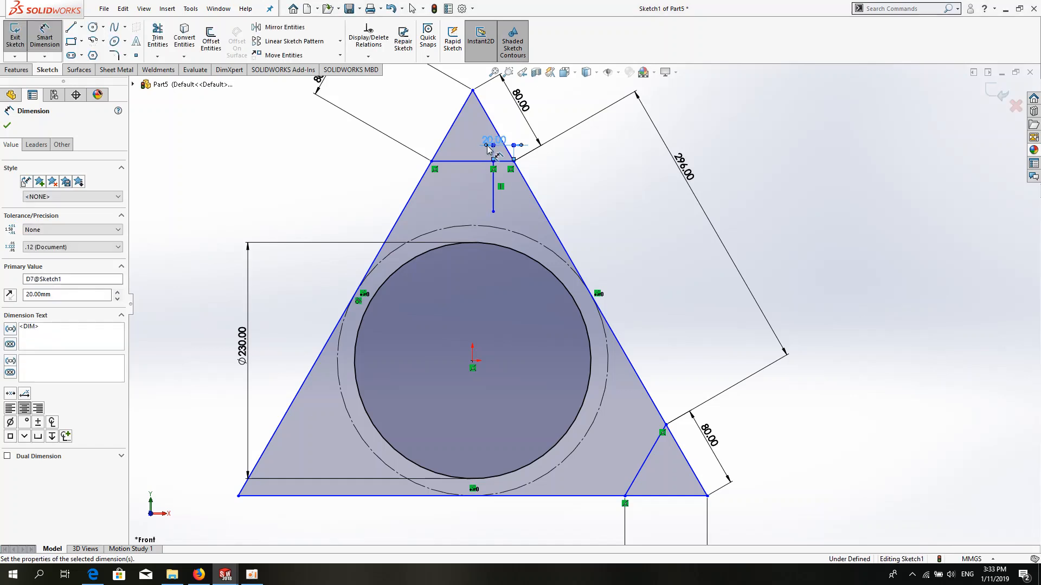
pyautogui.rightClick(282, 166)
pyautogui.click(307, 197)
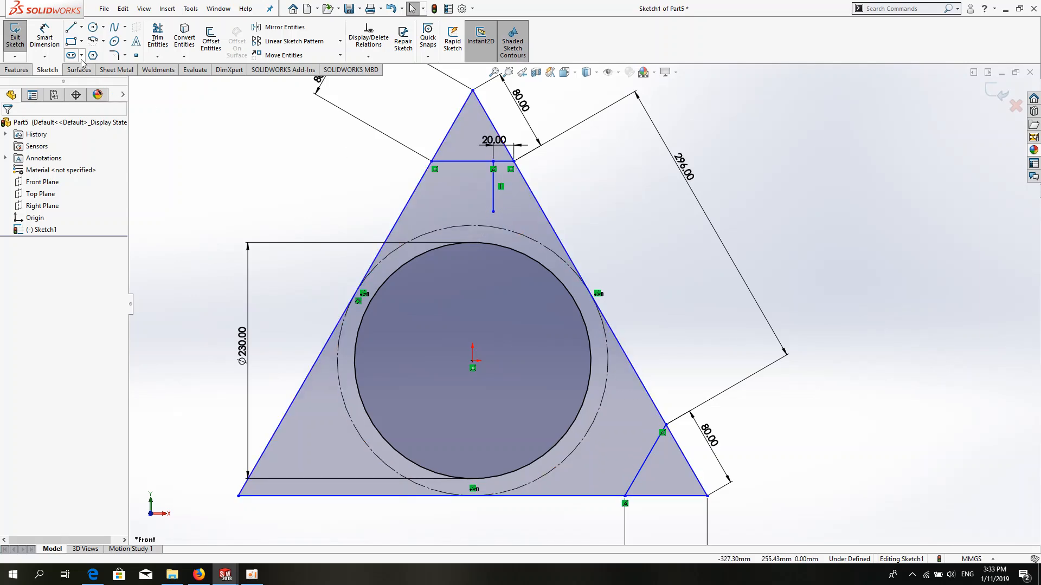
# Extend the short vertical line down to the 230 mm circle with Power trim
pyautogui.click(164, 35)
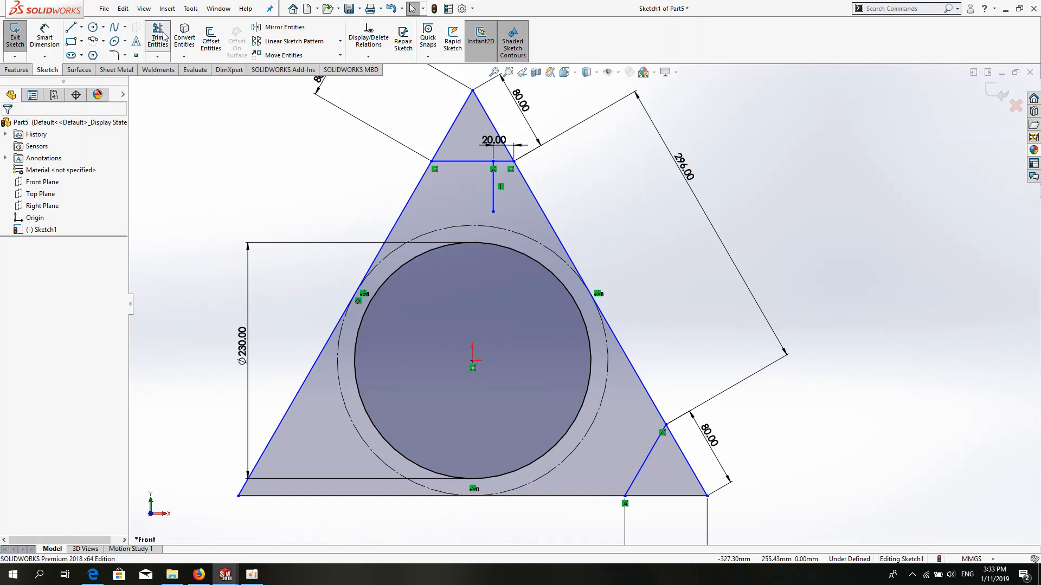
pyautogui.click(493, 205)
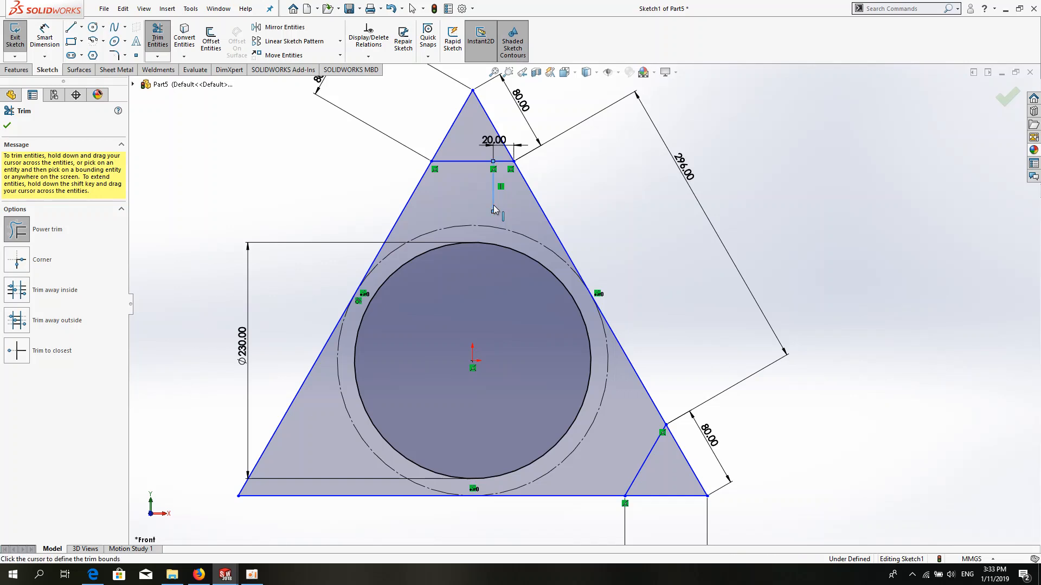
pyautogui.click(489, 246)
# Switch to the TOP_ASSEMBLY.pdf drawing to read the arm dimensions, then open Calculator and compute 80 - 34 - 20
pyautogui.click(93, 579)
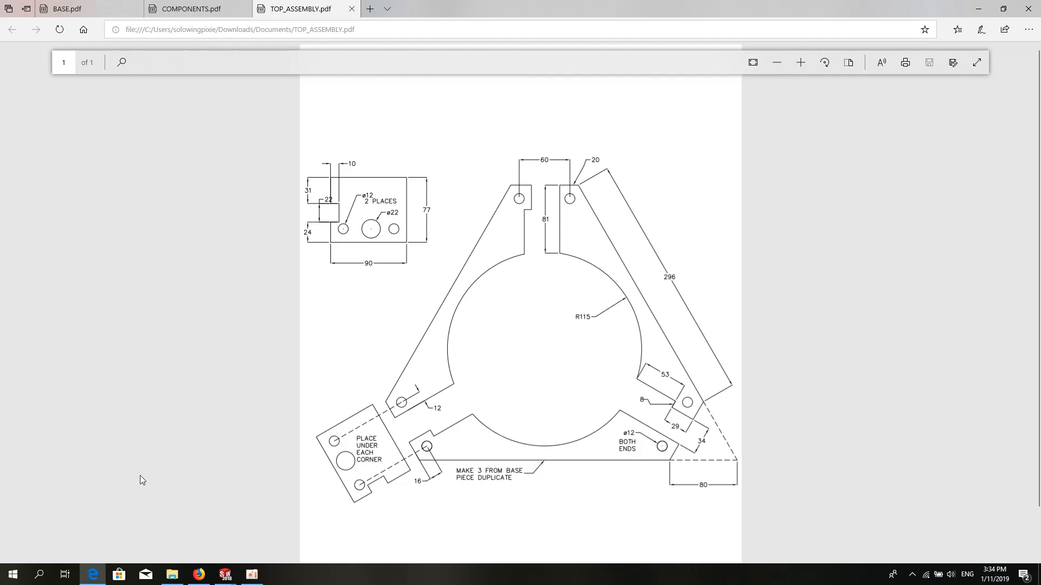
pyautogui.click(39, 575)
pyautogui.write('calc')
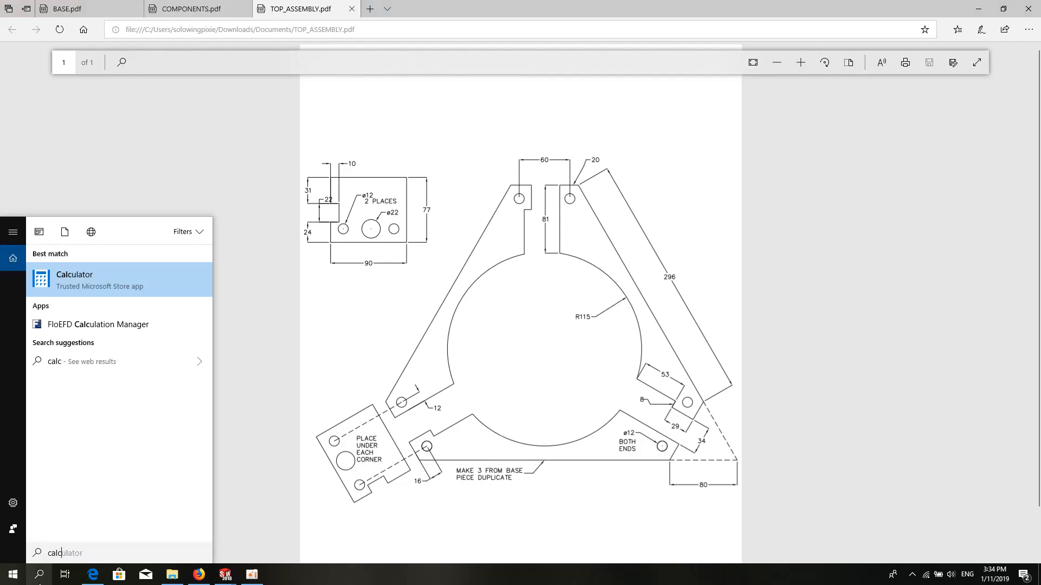
pyautogui.press('Return')
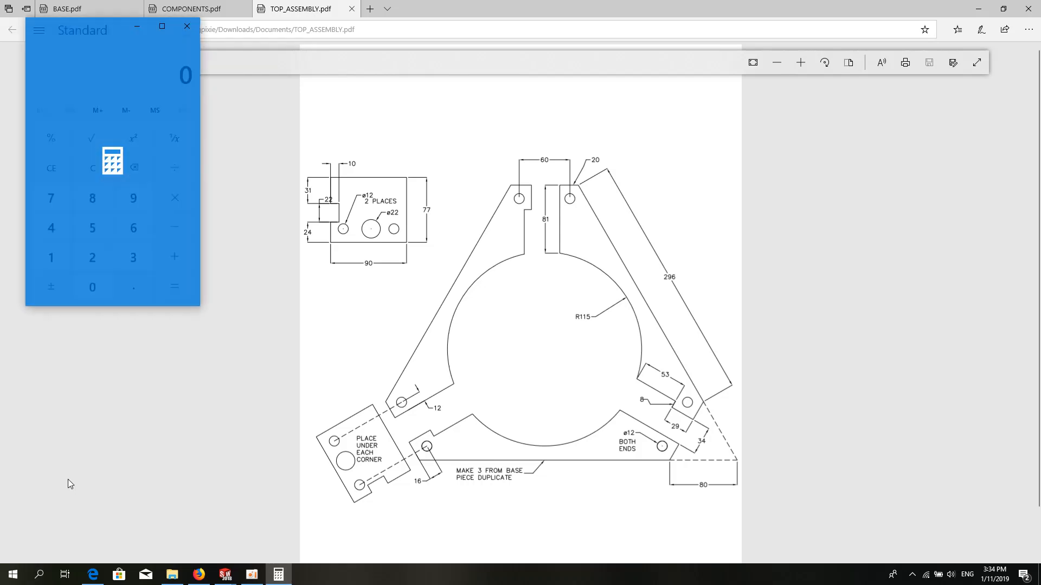
pyautogui.write('80 - ')
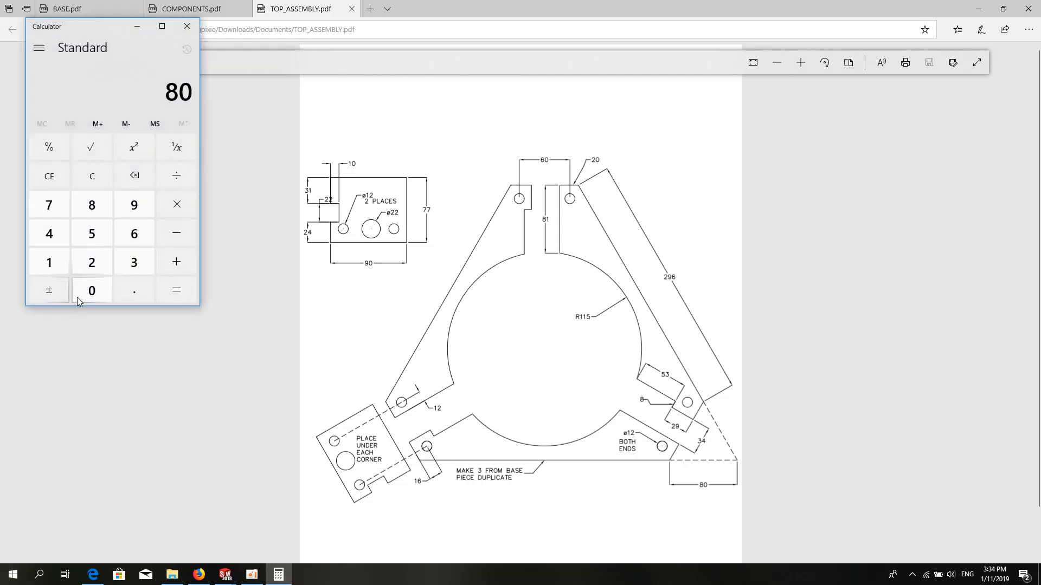
pyautogui.write('34')
pyautogui.press('Return')
pyautogui.write('20')
pyautogui.press('Return')
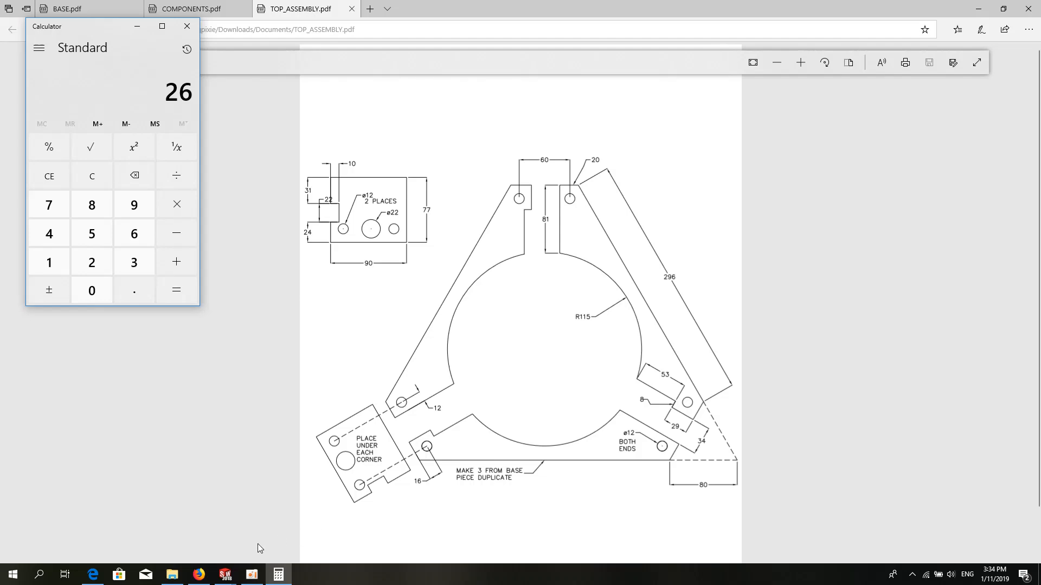
# Switch back to SOLIDWORKS and sketch a line about 53 mm long, perpendicular from the lower-right corner cut line towards the circle
pyautogui.moveTo(225, 575)
pyautogui.click(379, 522)
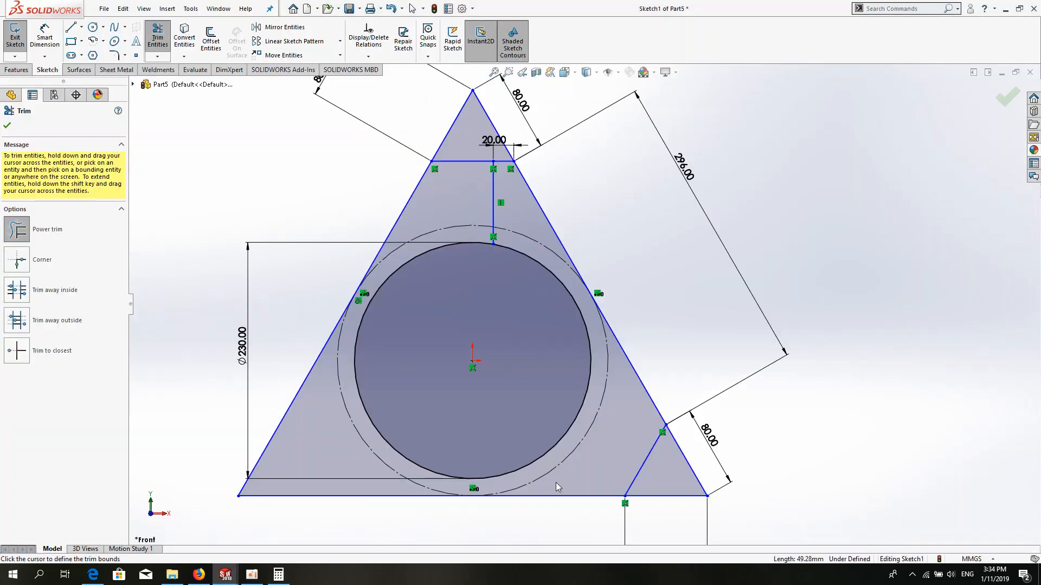
pyautogui.click(70, 27)
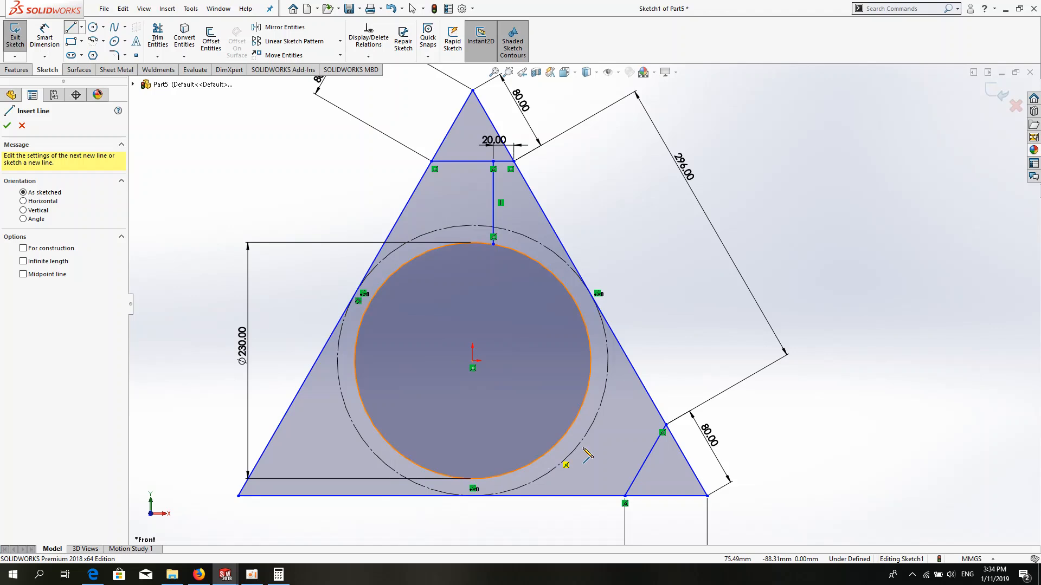
pyautogui.click(645, 460)
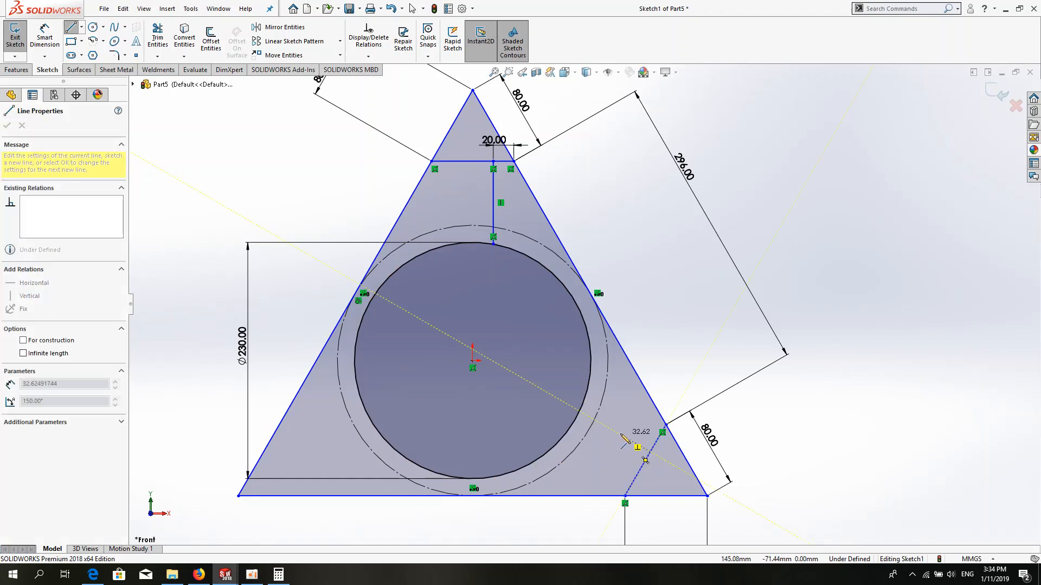
pyautogui.click(603, 425)
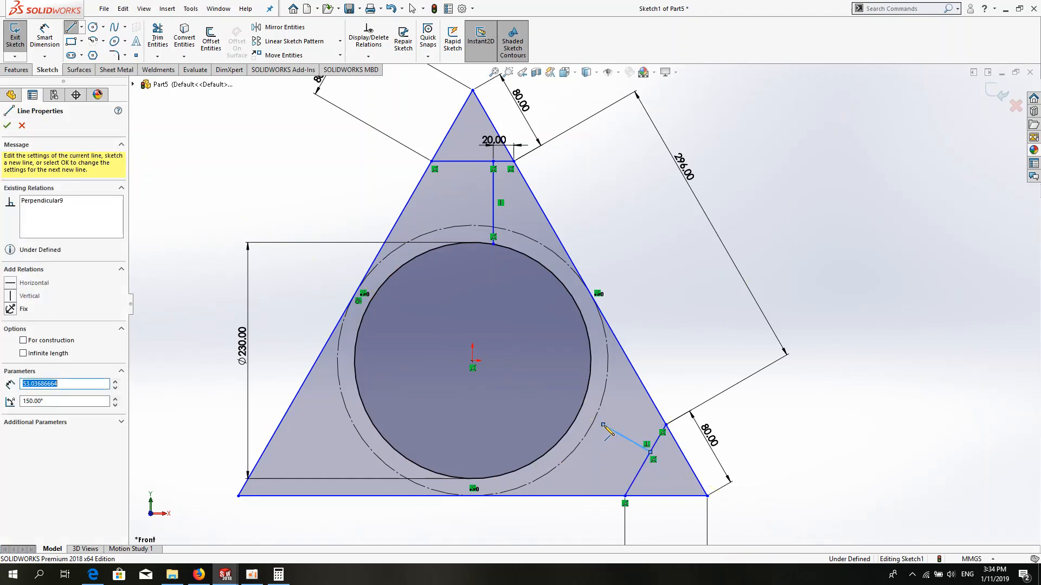
pyautogui.rightClick(629, 419)
pyautogui.click(651, 332)
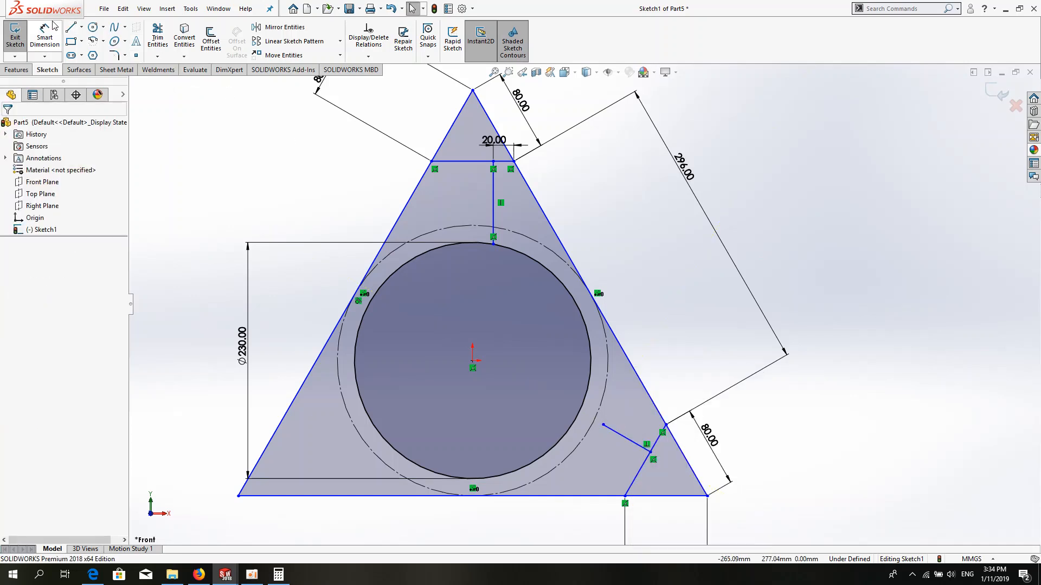
# Dimension the perpendicular line's start 26 mm from the corner cut line's upper endpoint and extend the line to the circle with Power trim
pyautogui.click(44, 37)
pyautogui.click(665, 426)
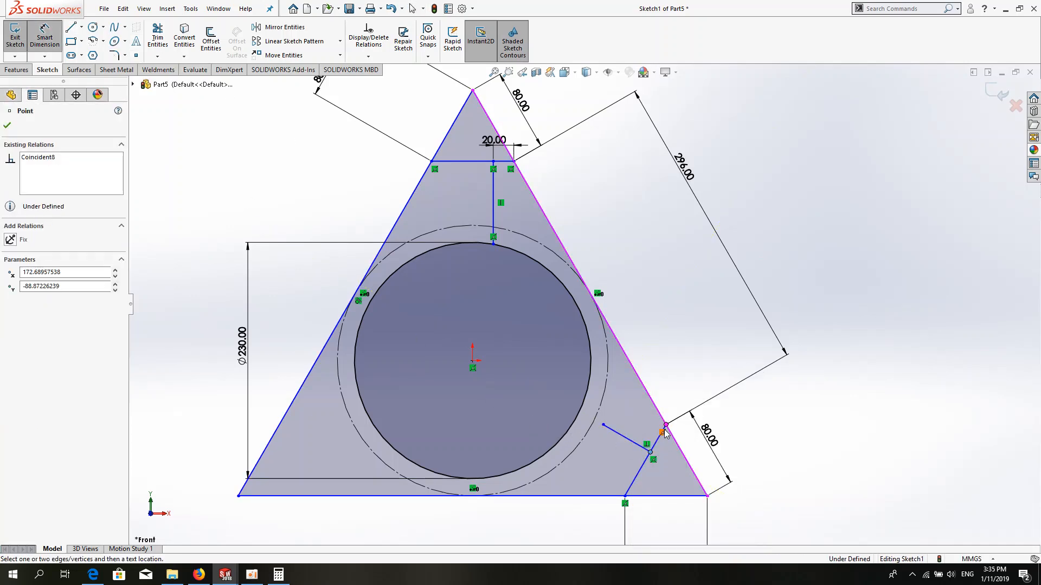
pyautogui.click(651, 452)
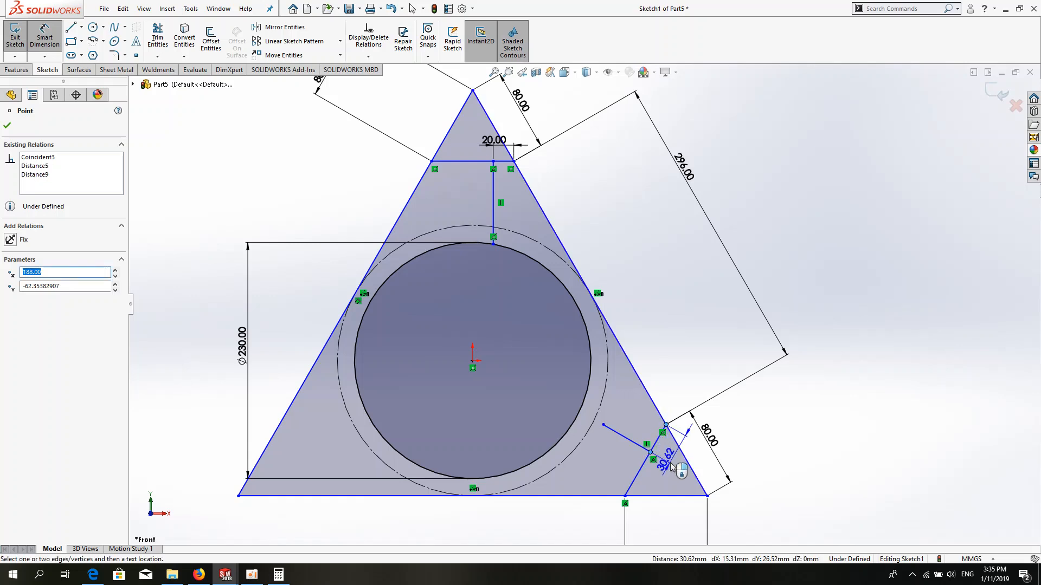
pyautogui.click(670, 463)
pyautogui.write('26')
pyautogui.press('Return')
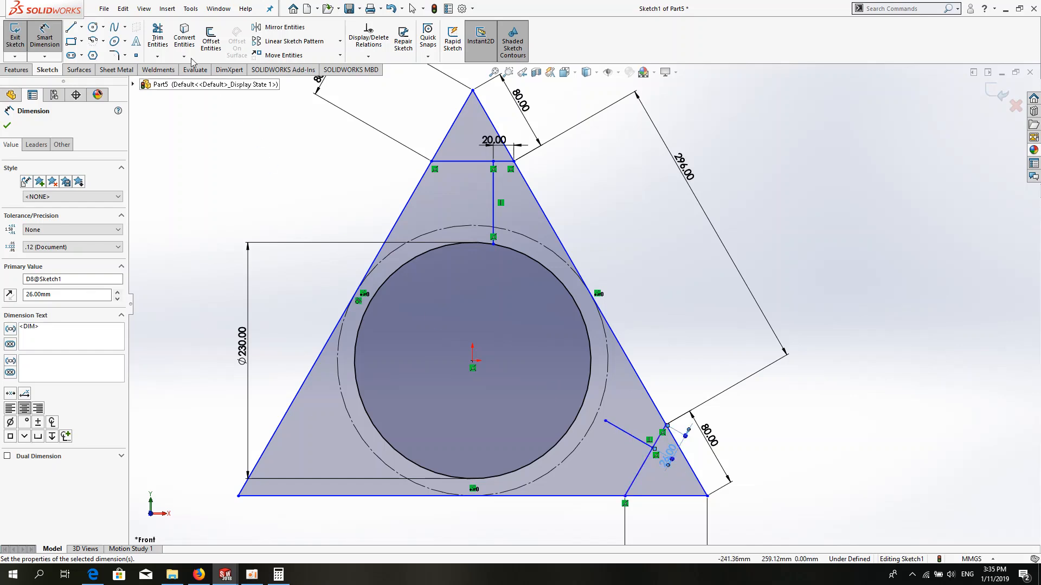
pyautogui.click(158, 38)
pyautogui.moveTo(615, 431); pyautogui.dragTo(577, 417)
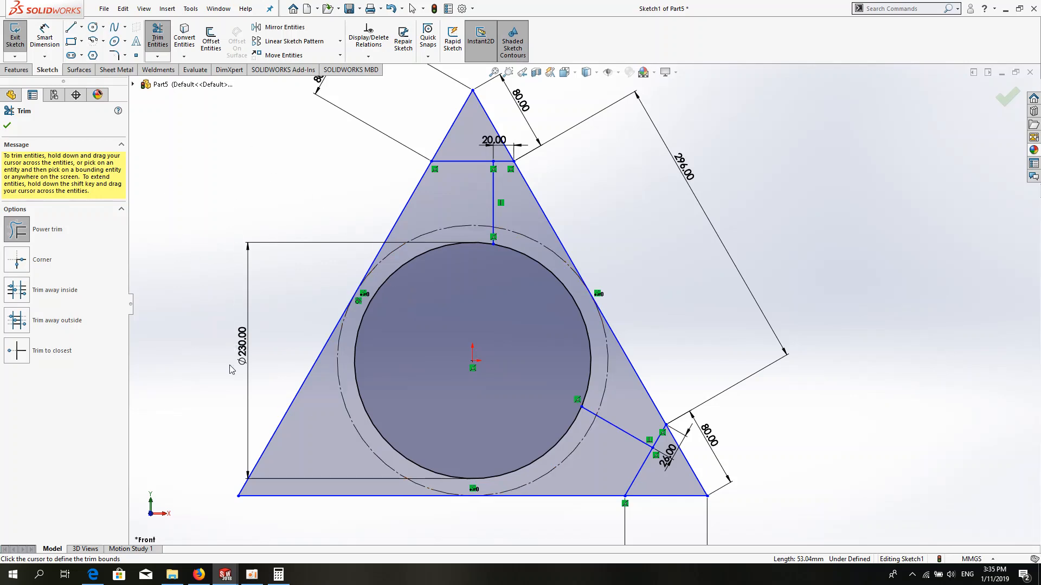
# Check the TOP_ASSEMBLY.pdf drawing and sketch a short line about 16 mm long, perpendicular from the upper side of the extended line
pyautogui.click(96, 576)
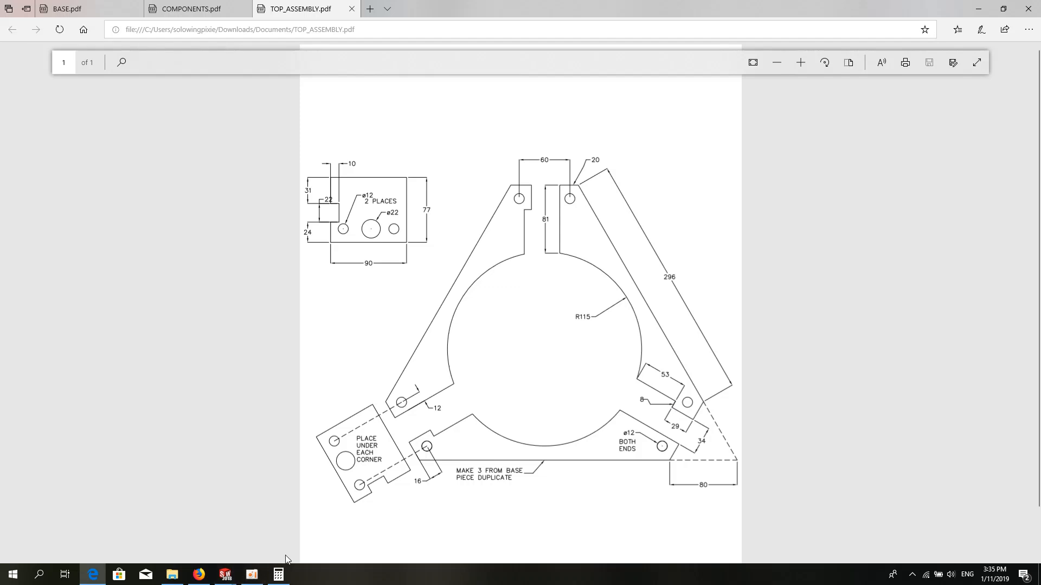
pyautogui.moveTo(225, 578)
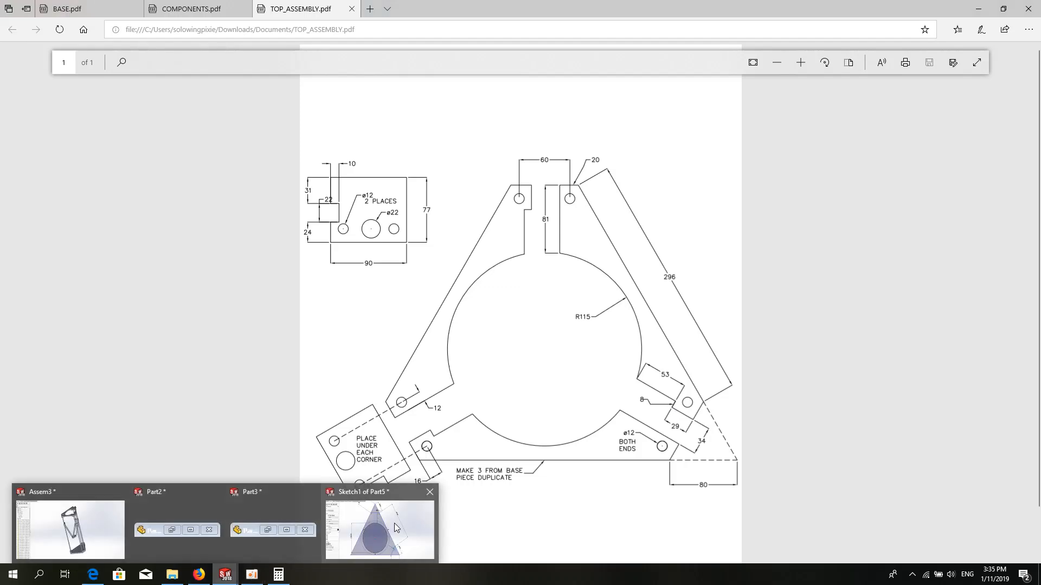
pyautogui.click(395, 522)
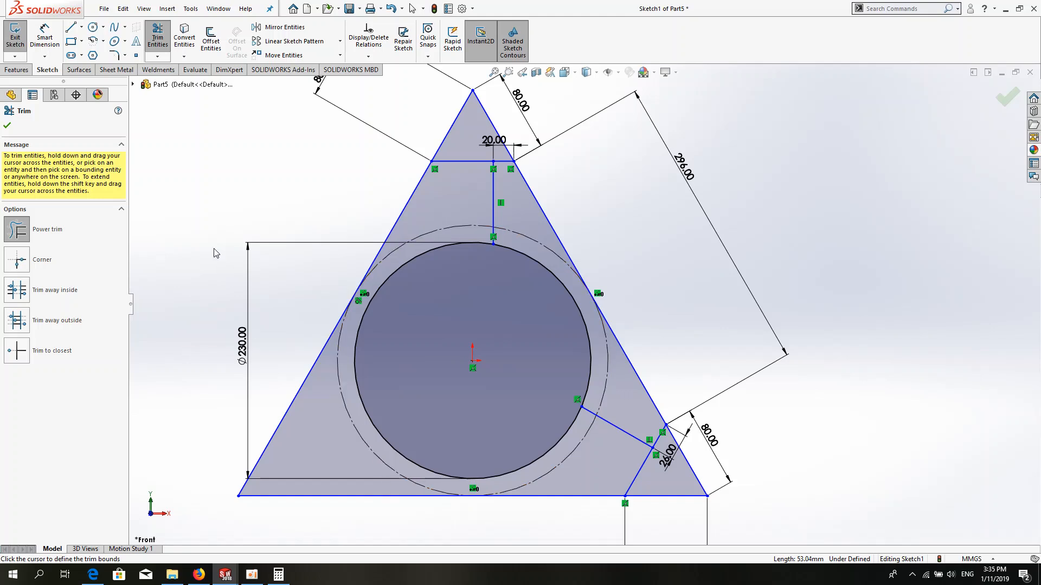
pyautogui.click(70, 27)
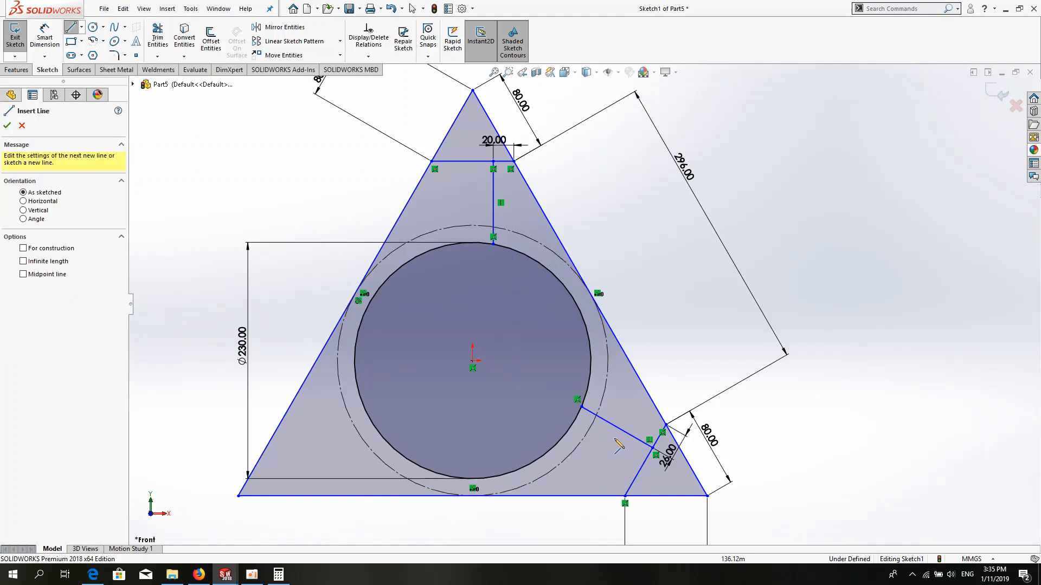
pyautogui.moveTo(630, 434); pyautogui.dragTo(638, 420)
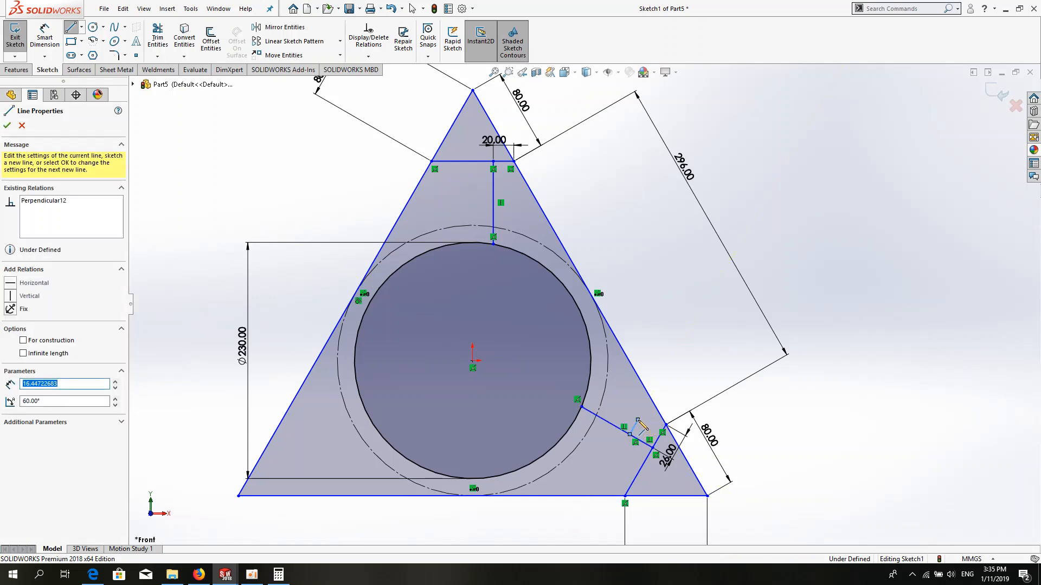
pyautogui.press('Escape')
# Dimension the short perpendicular line's length as 8 mm
pyautogui.press('d')
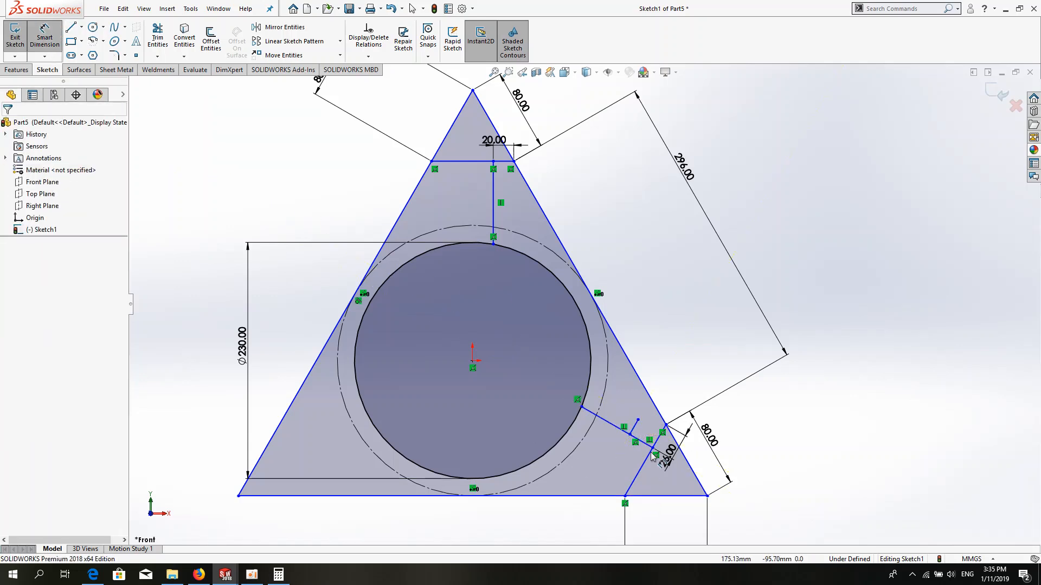
pyautogui.click(634, 427)
pyautogui.click(622, 415)
pyautogui.write('8')
pyautogui.press('Return')
# Recheck the TOP_ASSEMBLY.pdf drawing and dimension the short line's base 29 mm from where the extended line meets the corner cut line
pyautogui.scroll(-3, 661, 417)
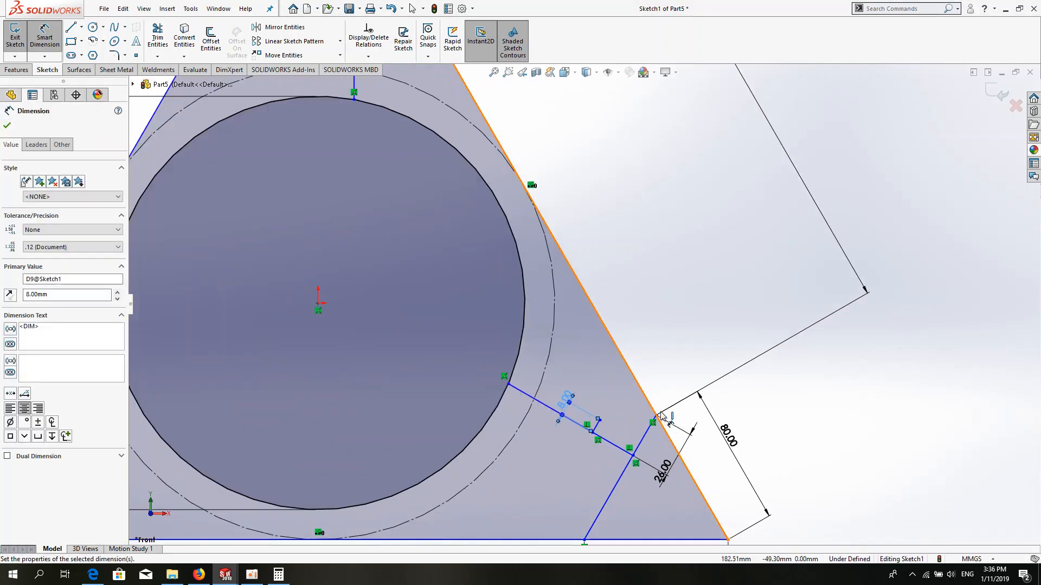
pyautogui.scroll(2, 662, 416)
pyautogui.click(92, 575)
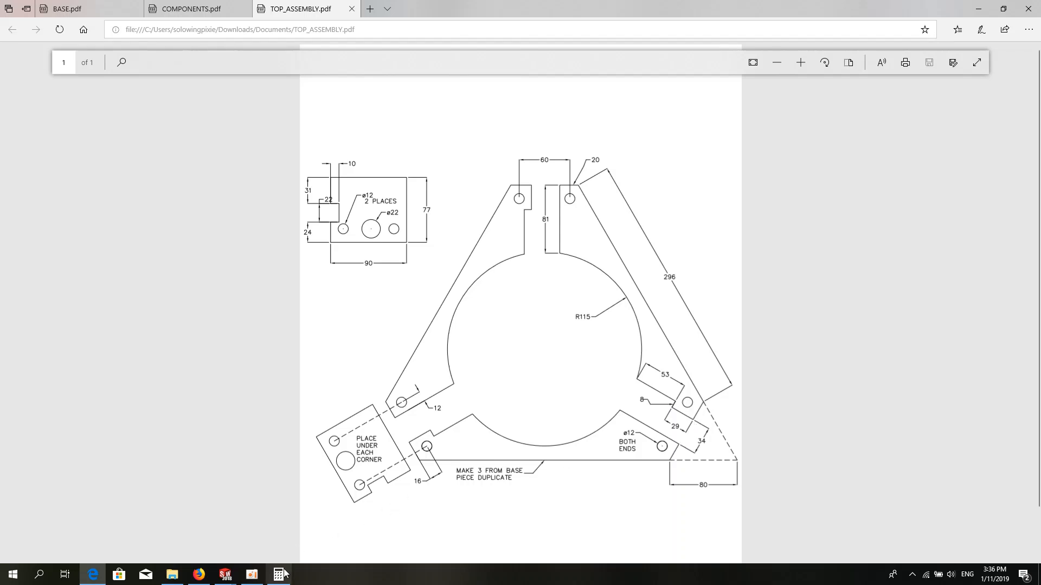
pyautogui.moveTo(225, 575)
pyautogui.click(344, 528)
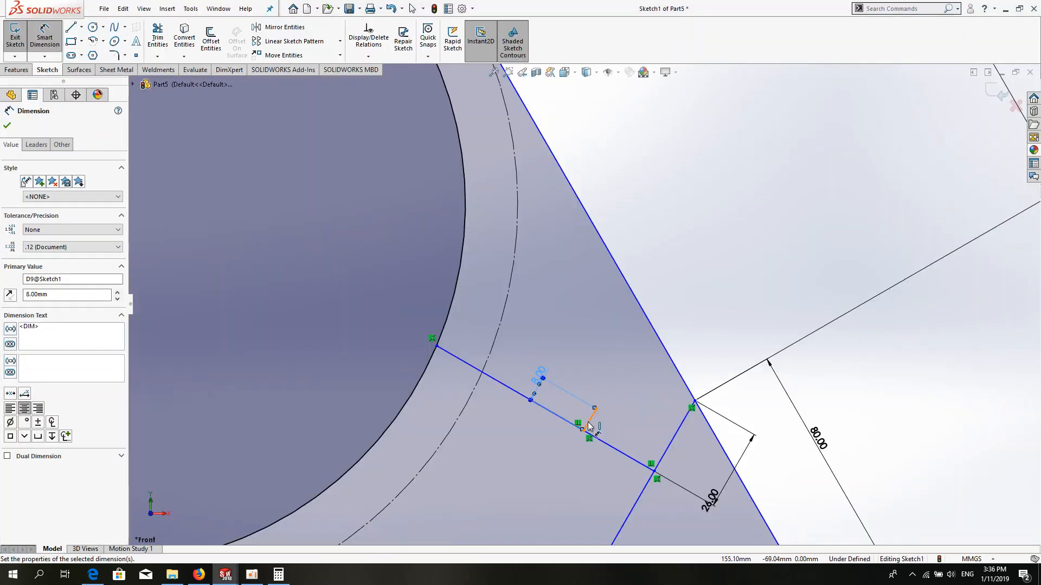
pyautogui.press('Escape')
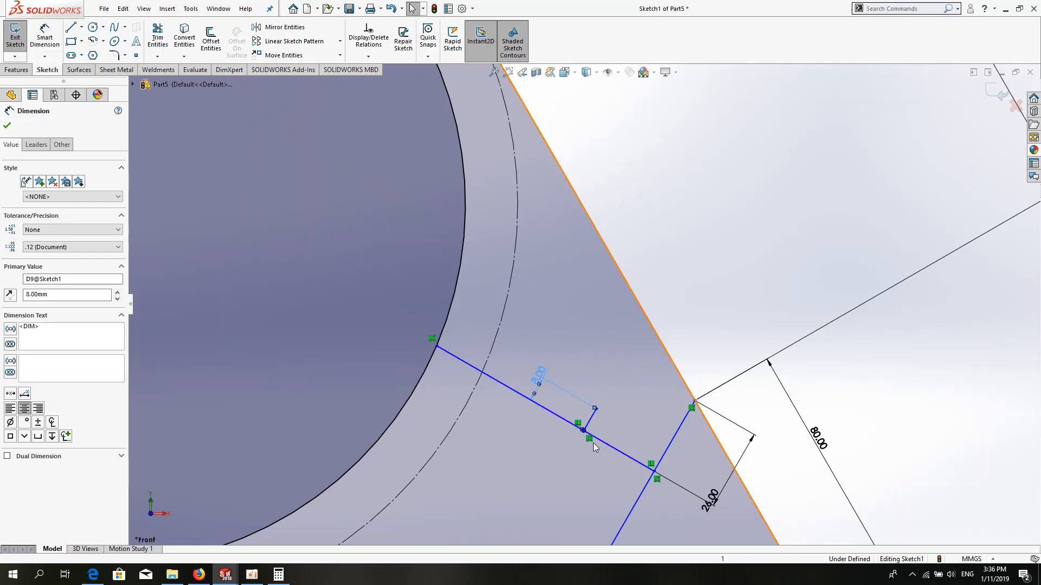
pyautogui.click(53, 33)
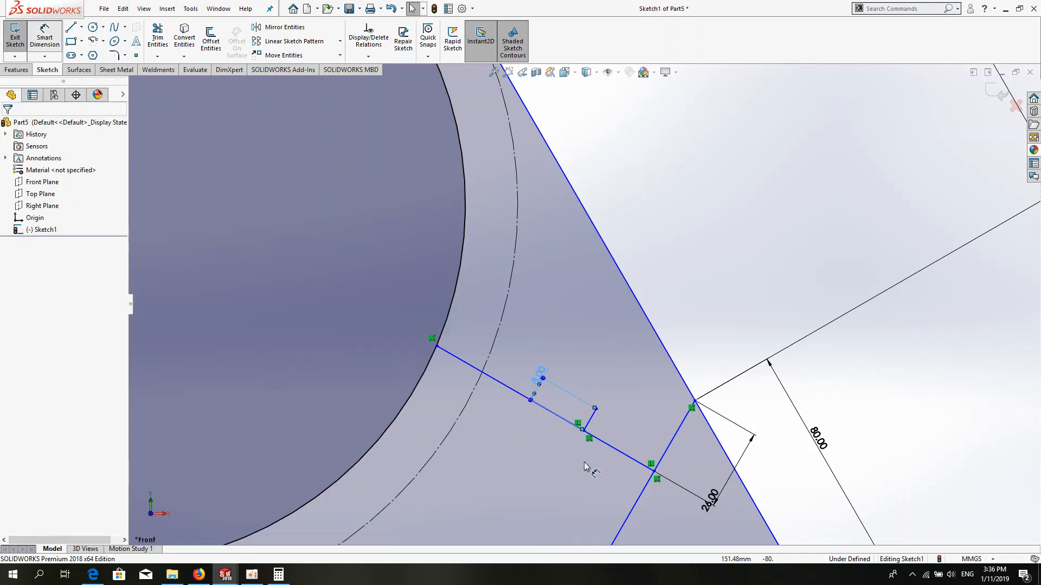
pyautogui.click(583, 431)
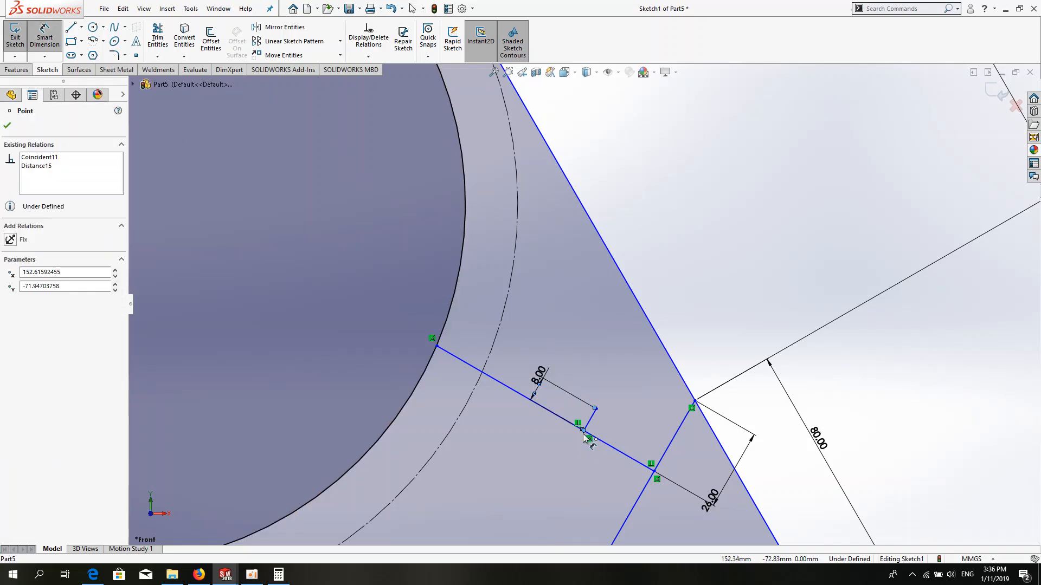
pyautogui.click(654, 471)
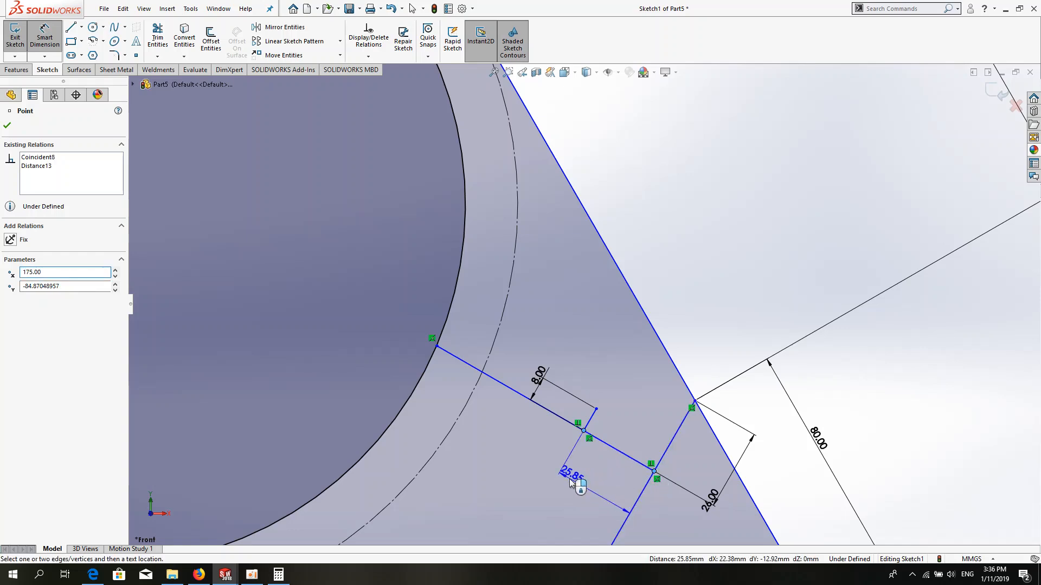
pyautogui.click(571, 483)
pyautogui.write('29')
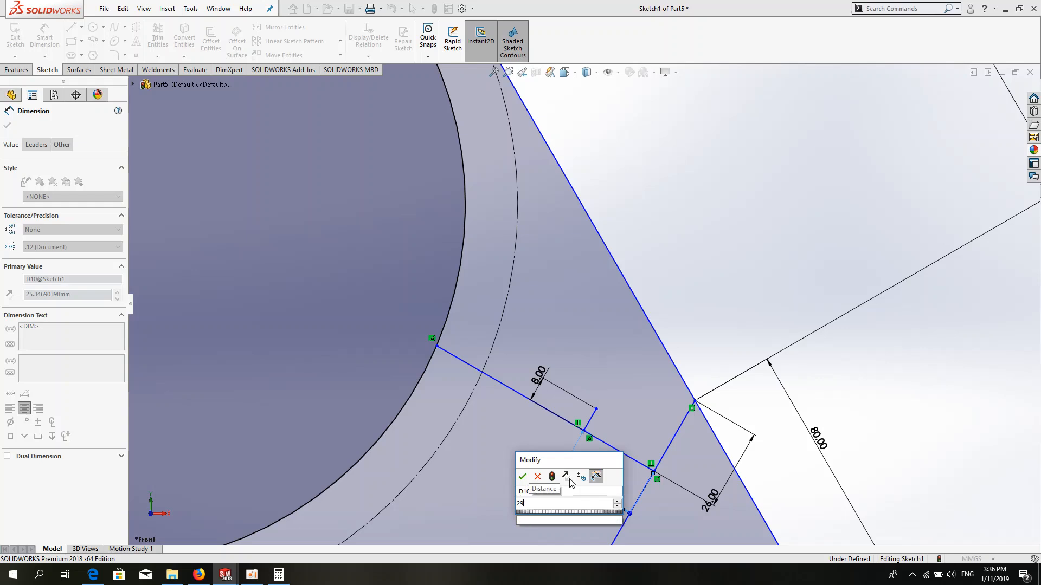
pyautogui.press('Return')
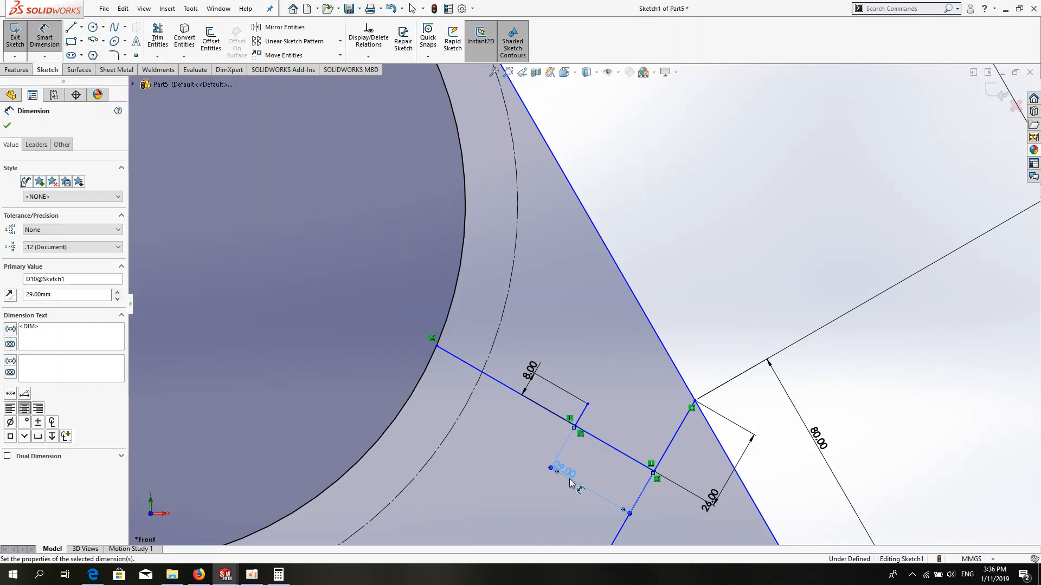
# Sketch a line about 52 mm long from the 8 mm line's free end to the circle, perpendicular to that short line
pyautogui.click(72, 28)
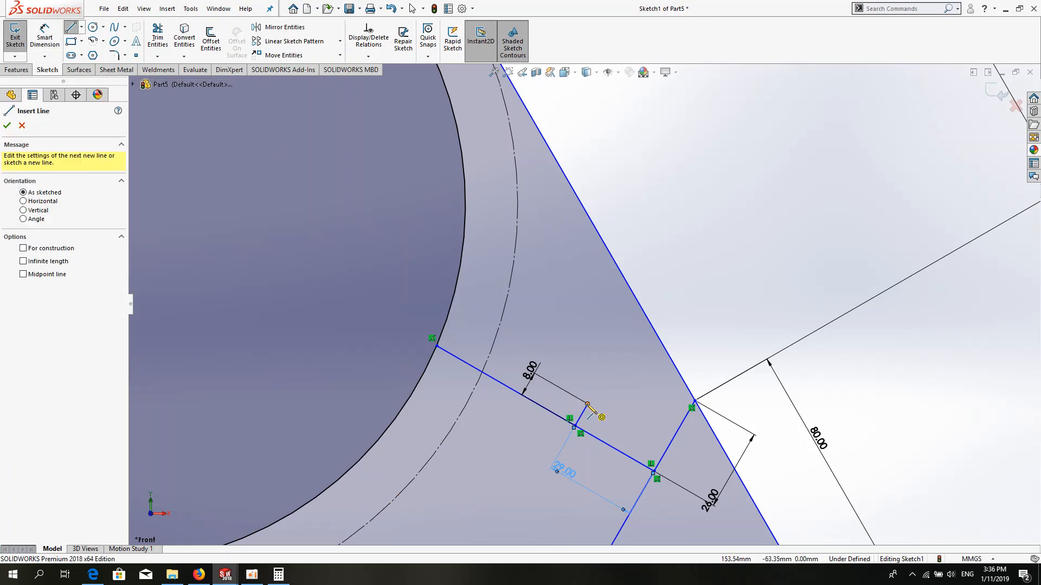
pyautogui.click(588, 403)
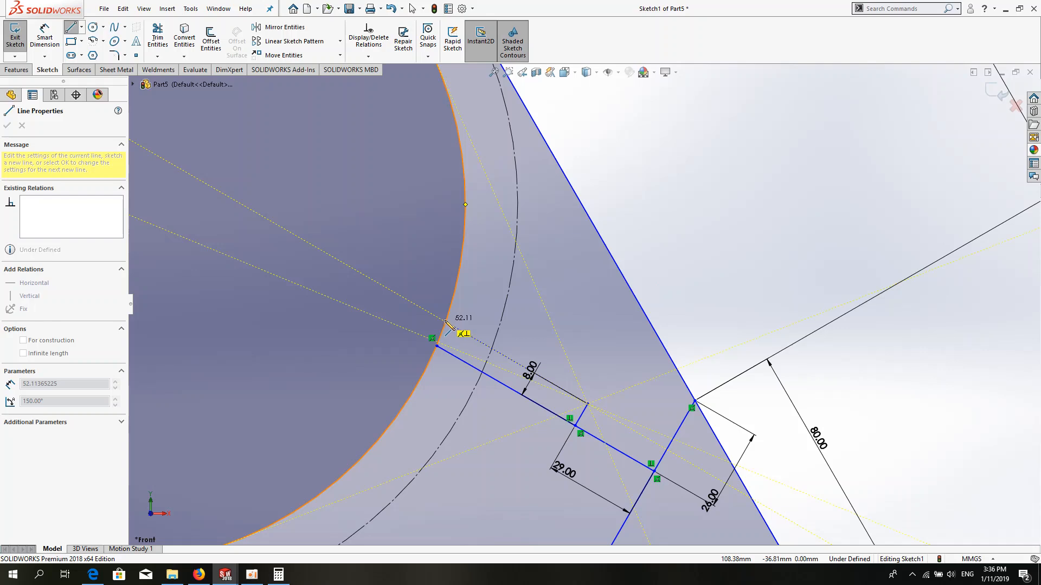
pyautogui.click(446, 322)
pyautogui.rightClick(418, 233)
pyautogui.click(419, 246)
pyautogui.press('Escape')
pyautogui.press('f')
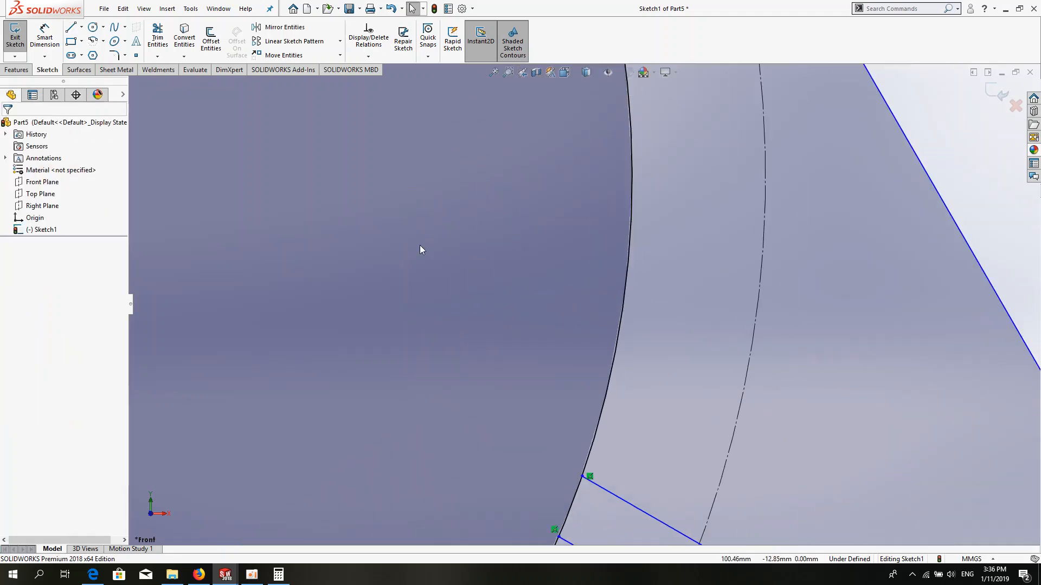
pyautogui.press('f')
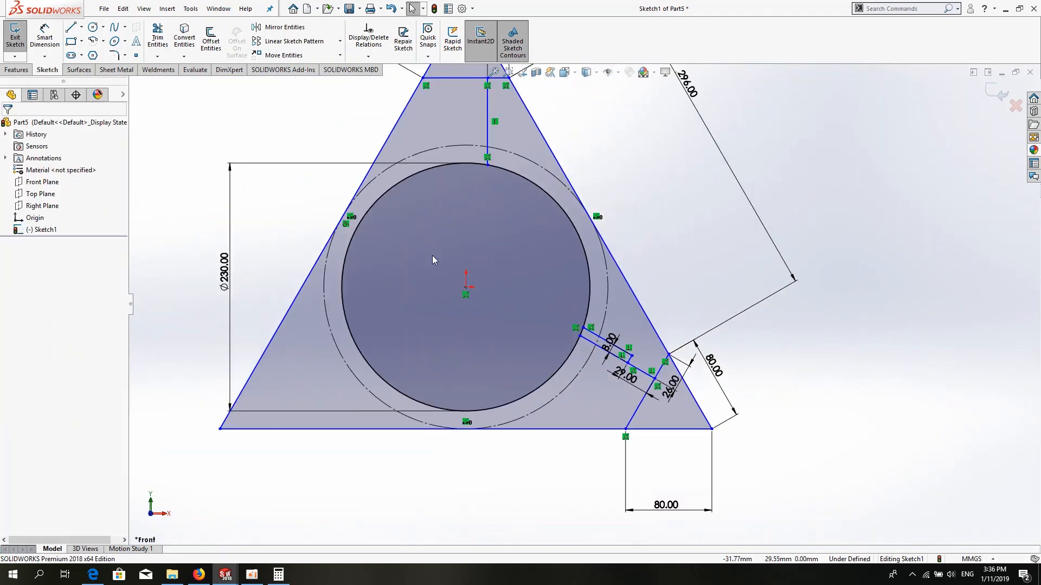